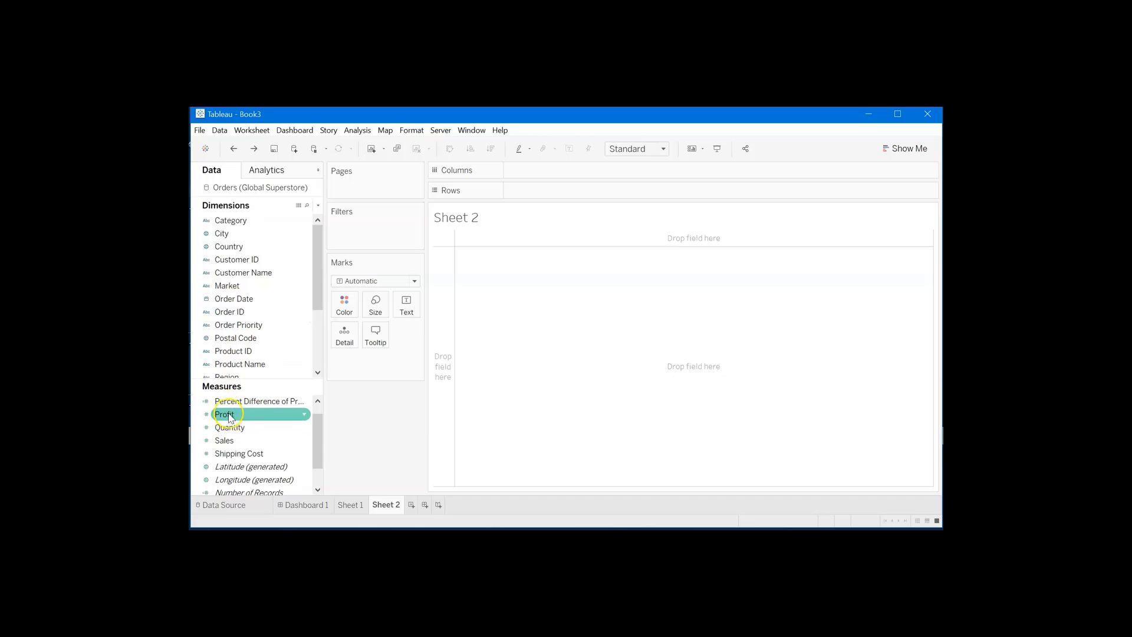
- Build a horizontal bar chart of total Profit, broken down by Market and by Category within each market
mouse_move(230, 416)
mouse_down()
mouse_move(283, 411)
mouse_move(498, 275)
mouse_move(524, 176)
mouse_up()
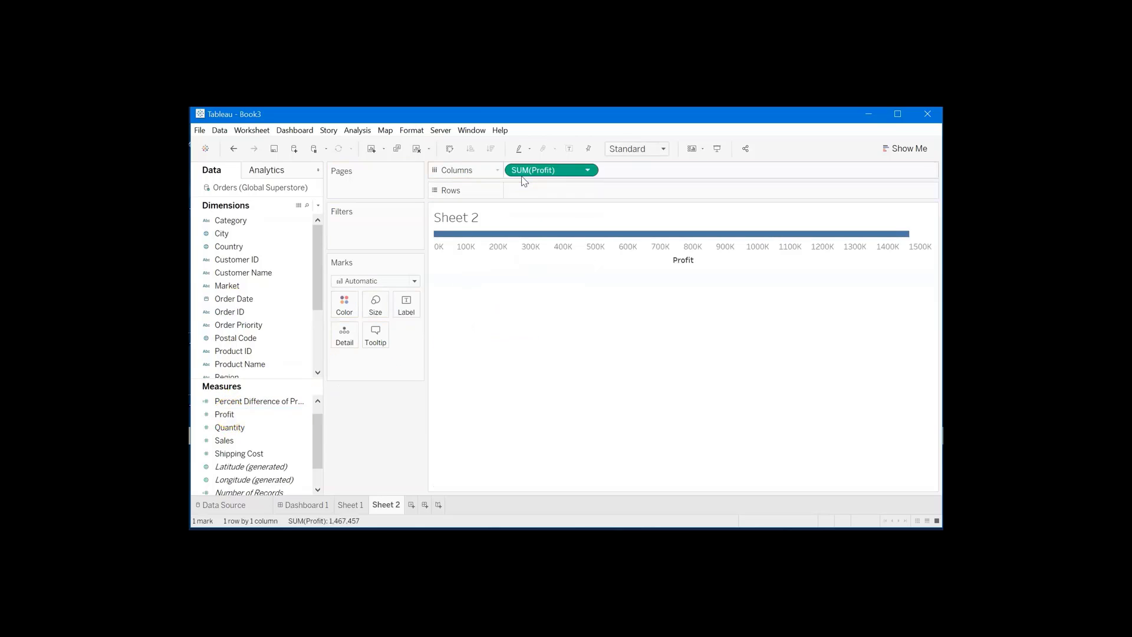
click(245, 271)
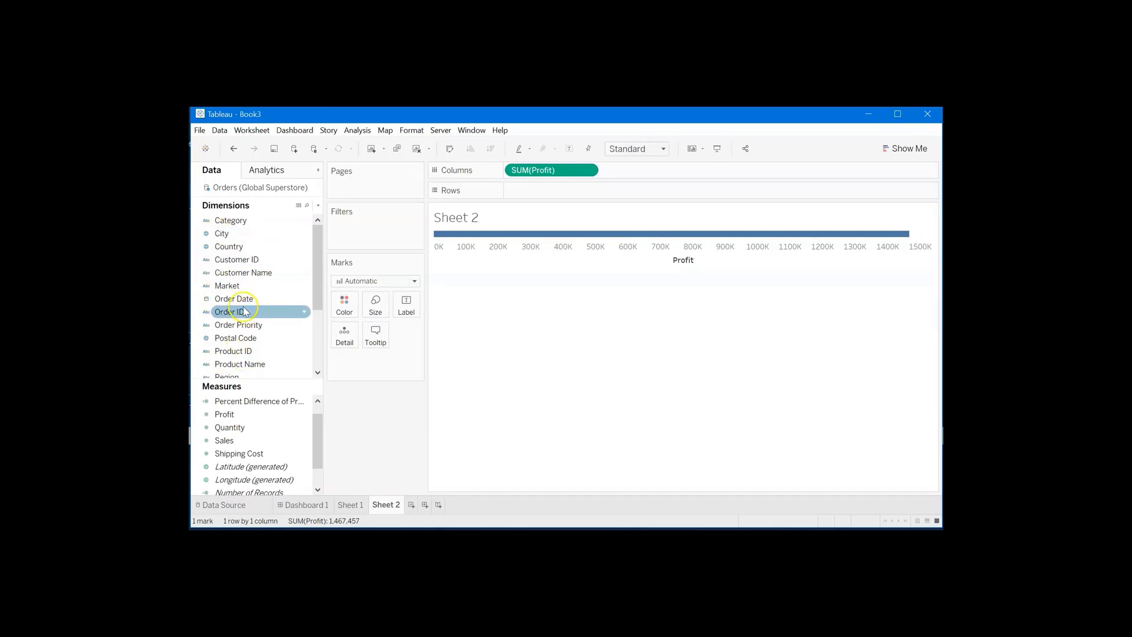
drag(235, 289, 554, 198)
drag(230, 220, 642, 200)
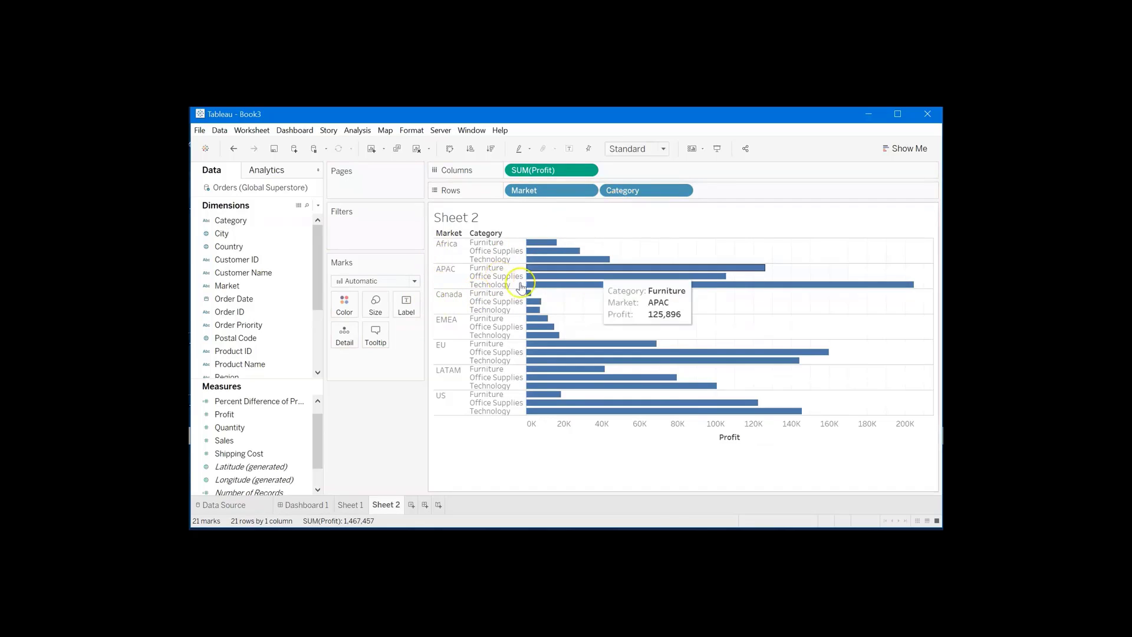
click(656, 323)
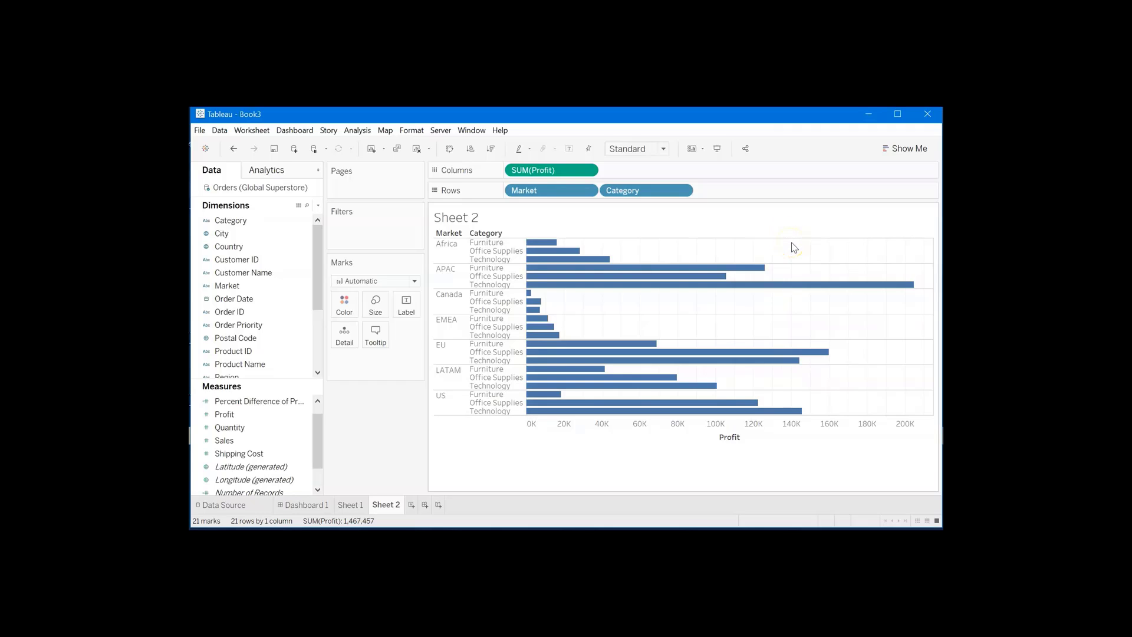
mouse_move(607, 283)
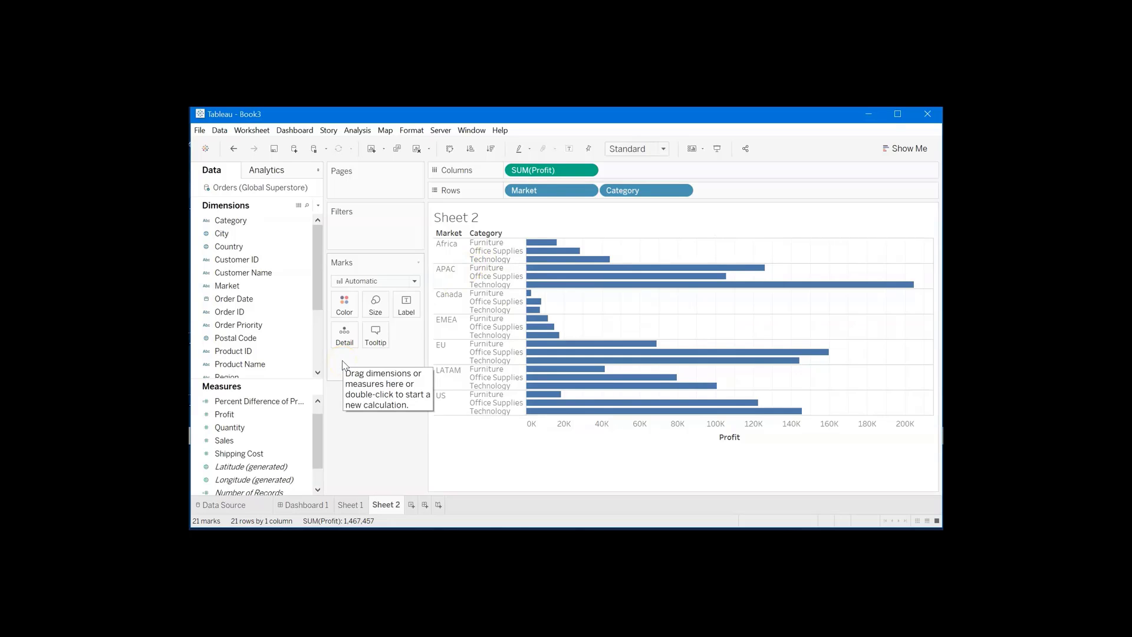
click(234, 418)
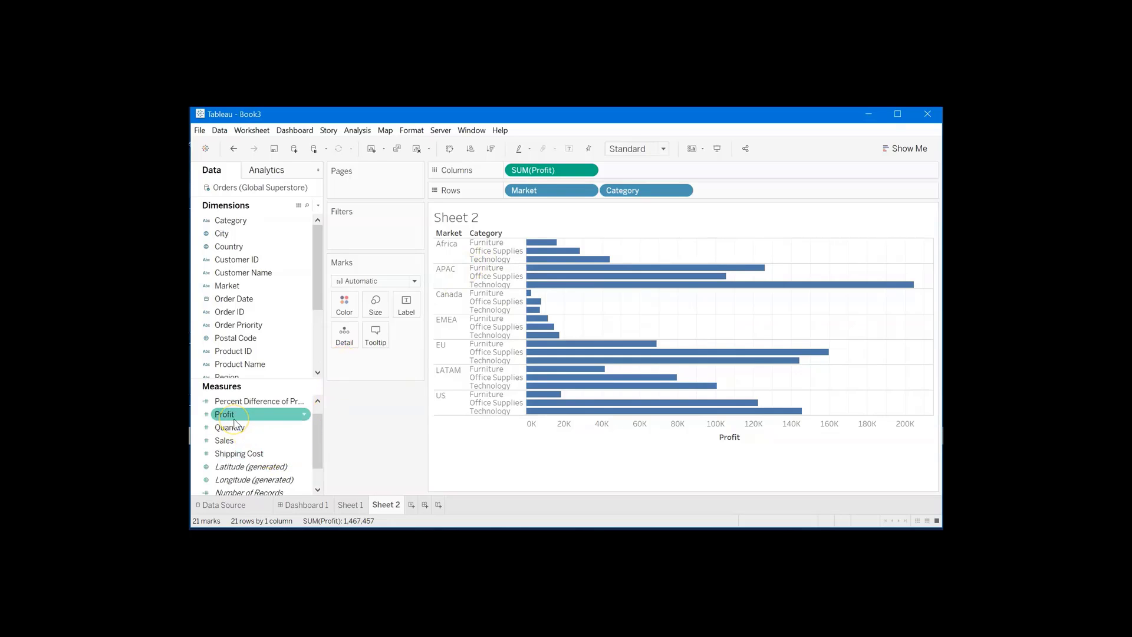
right_click(234, 418)
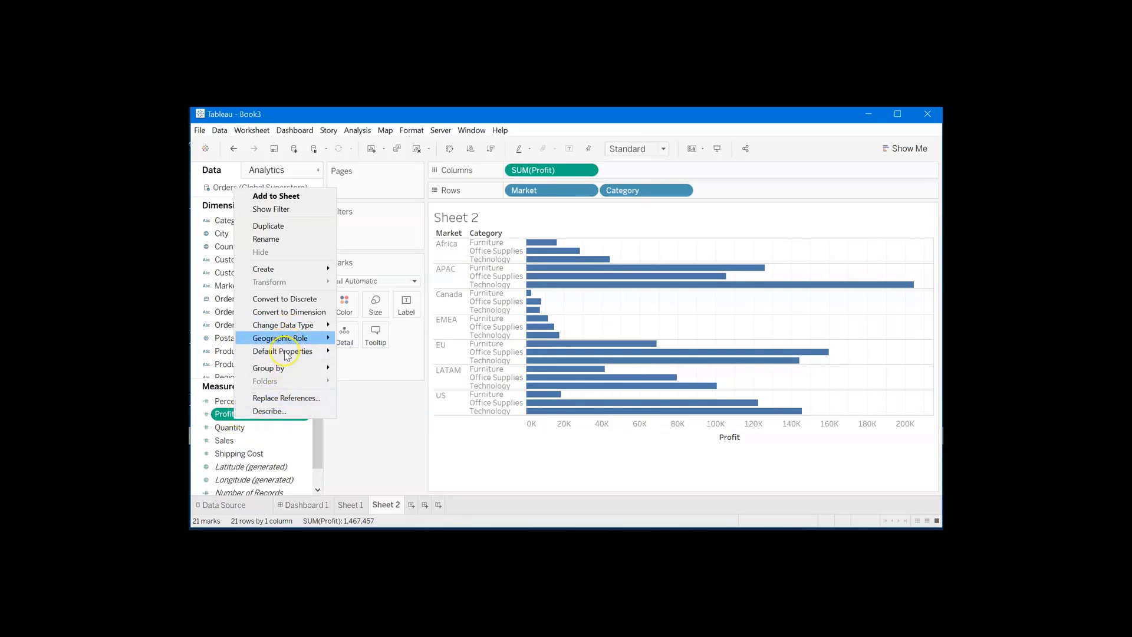
mouse_move(289, 269)
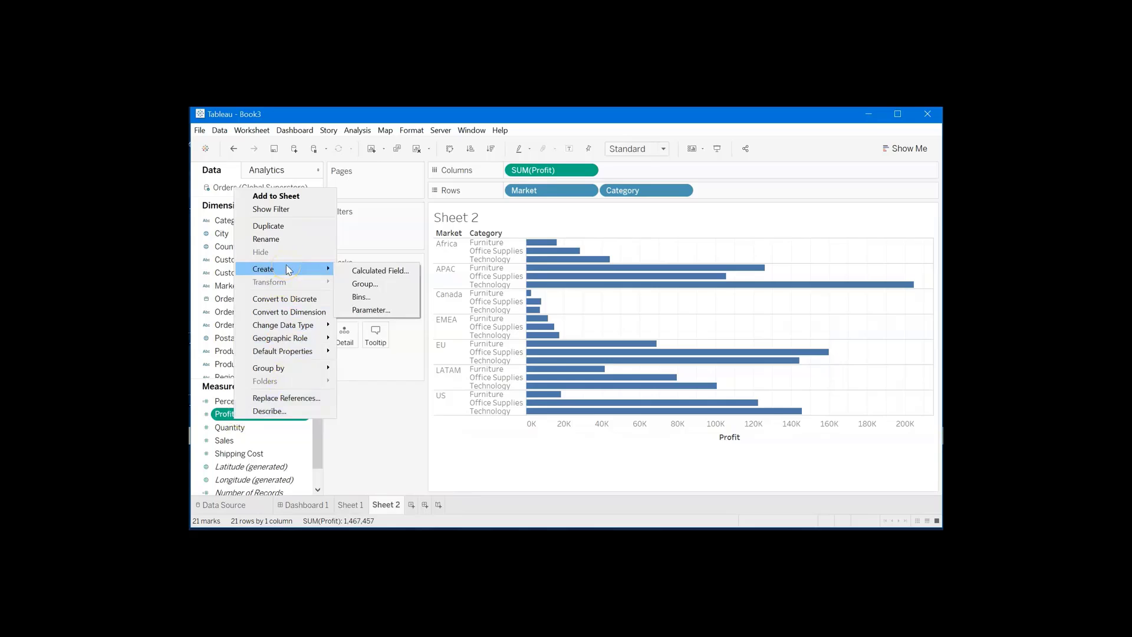
click(374, 469)
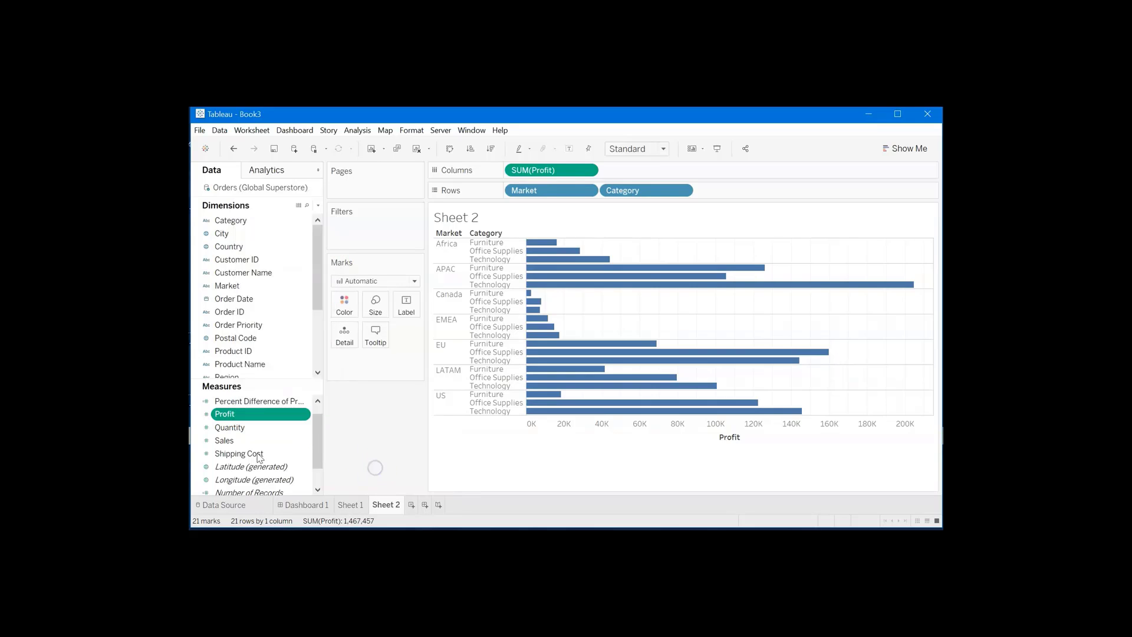
- Create a new calculated field and name it High Profits
click(351, 129)
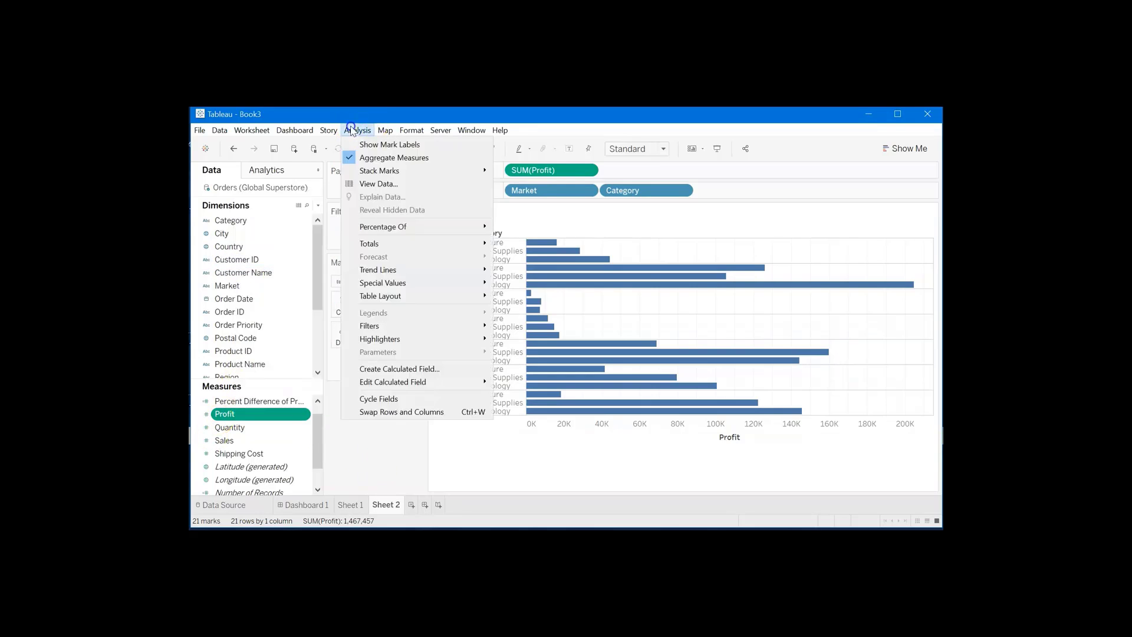
click(353, 129)
click(354, 129)
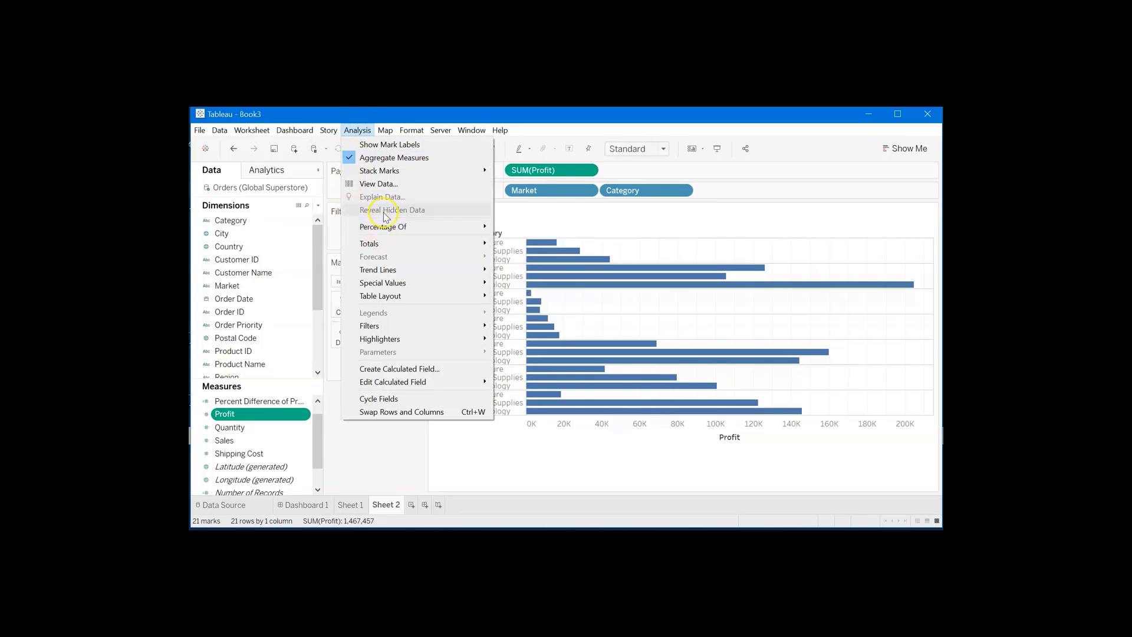
click(420, 369)
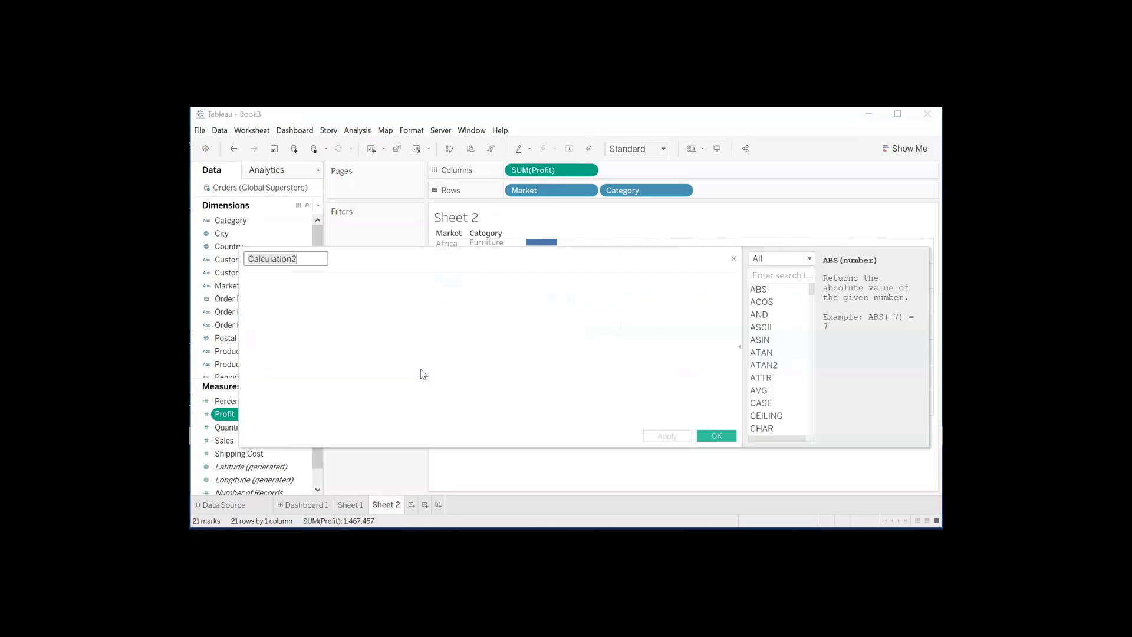
click(342, 344)
text(High Pr)
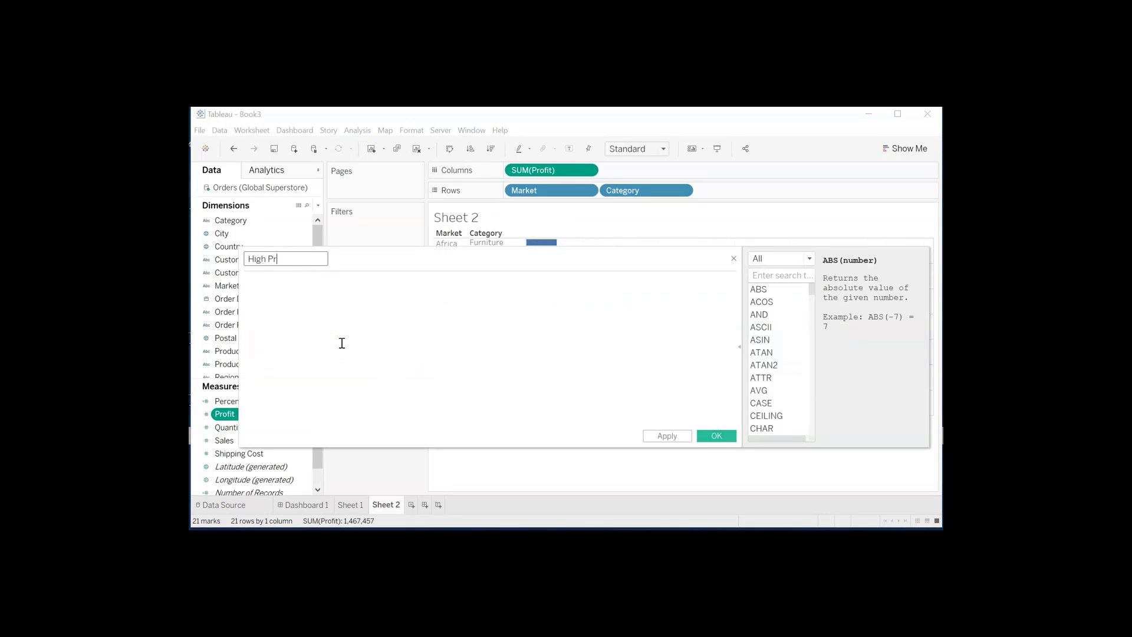
text(if)
key(BackSpace)
key(BackSpace)
text(ofi)
click(342, 343)
- Search the function reference for IF and view the syntax of the IF function
click(762, 276)
text(IF)
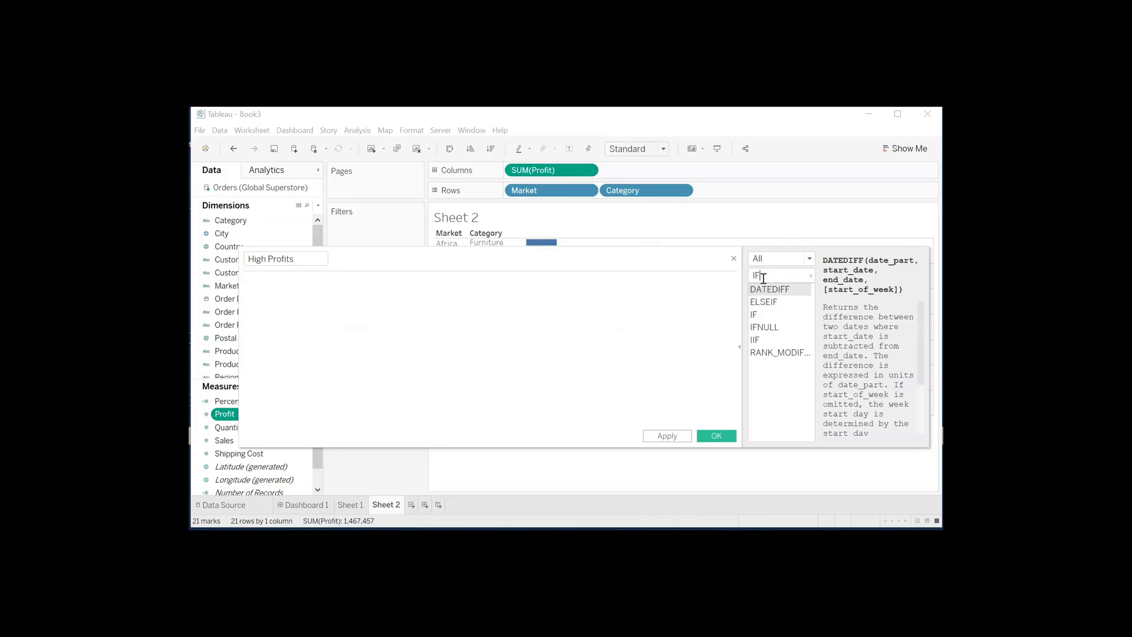
click(761, 314)
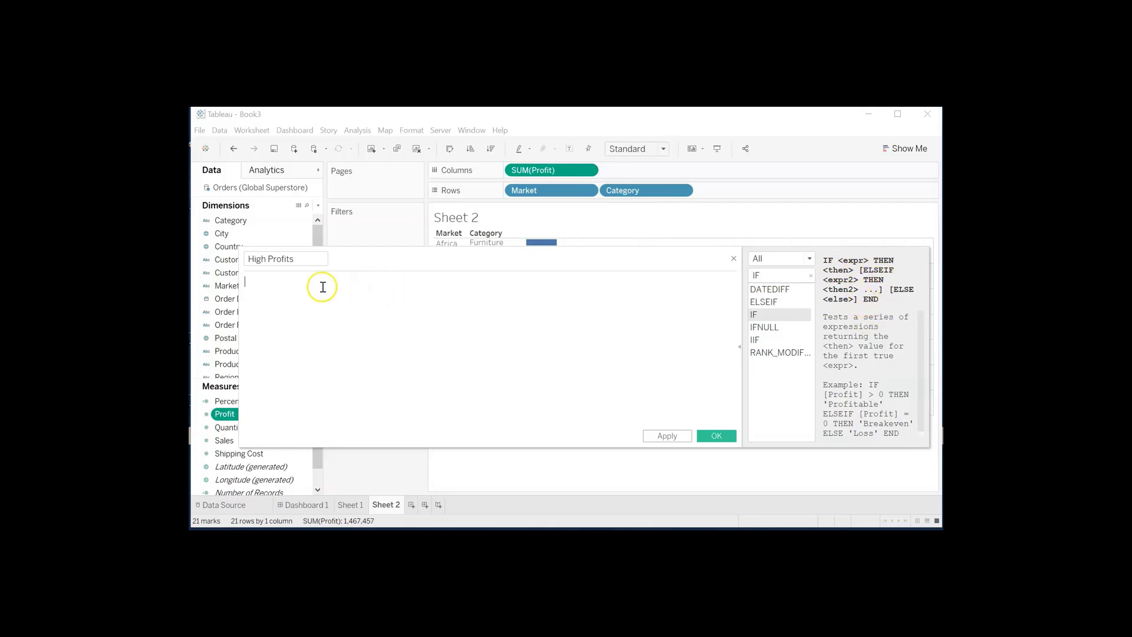
- Enter the formula's condition IF SUM([Profit]) > 140000, using the Profit measure
text(IF)
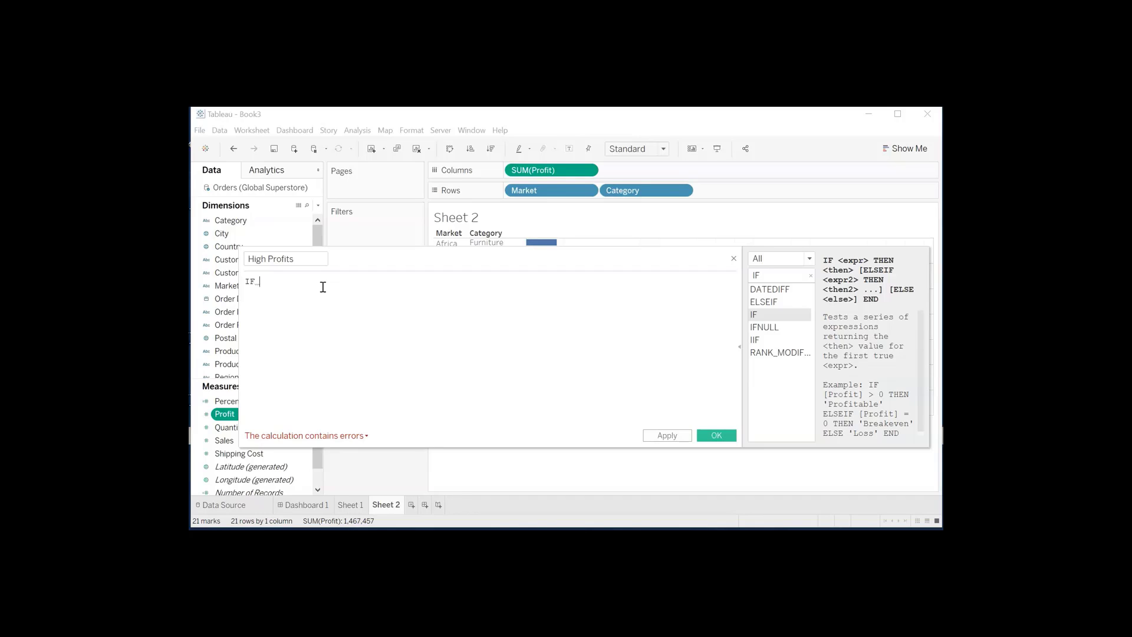
text(SUM)
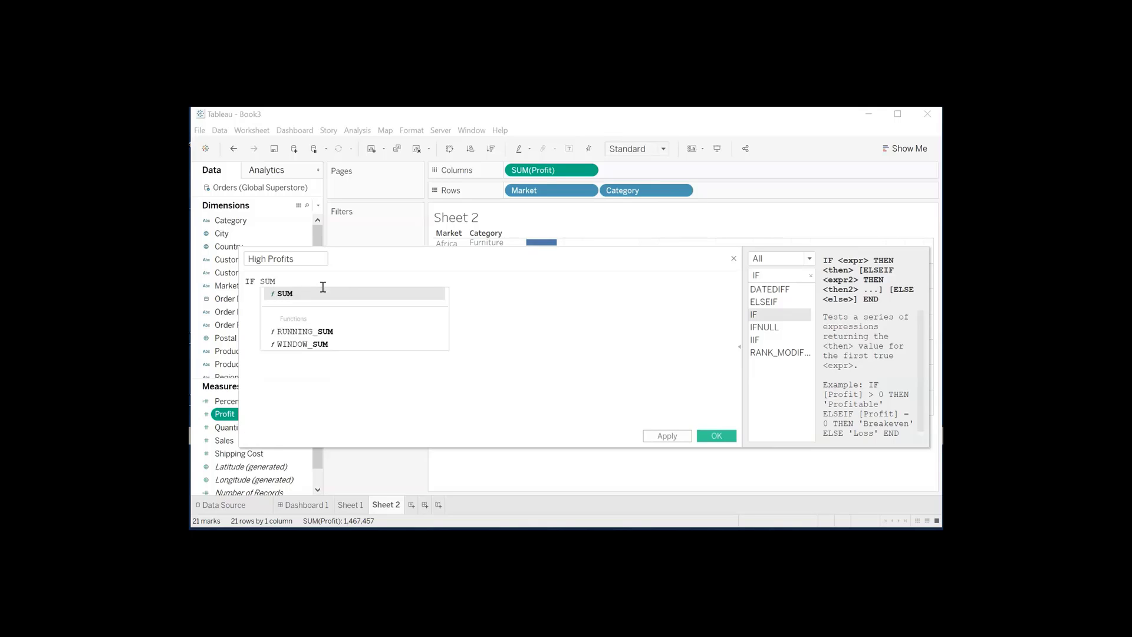
text(()
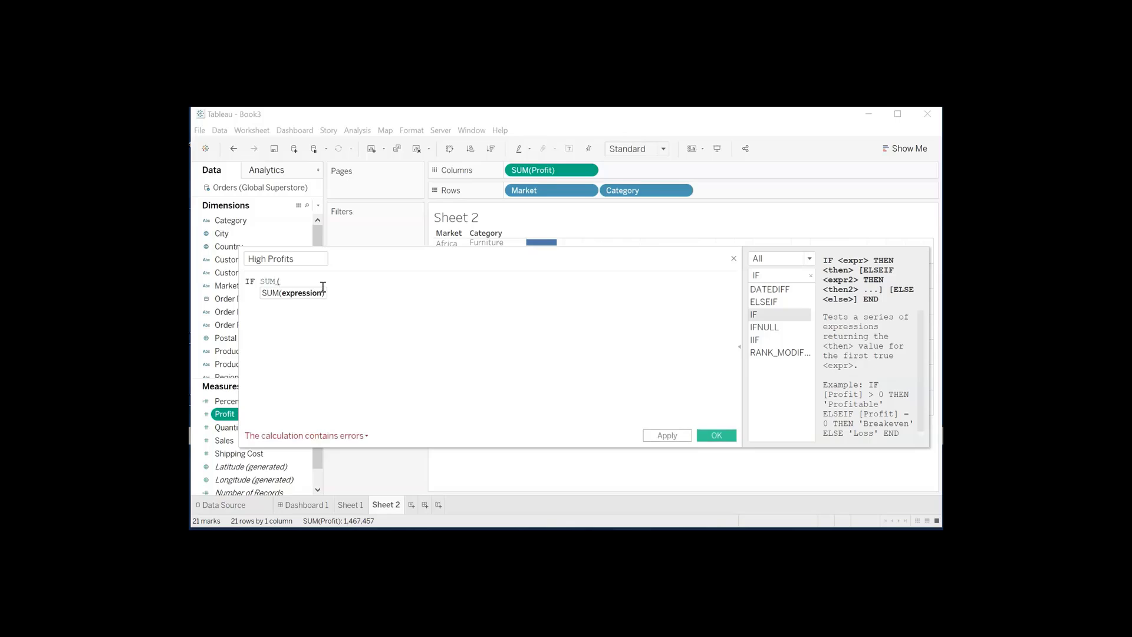
drag(222, 414, 299, 281)
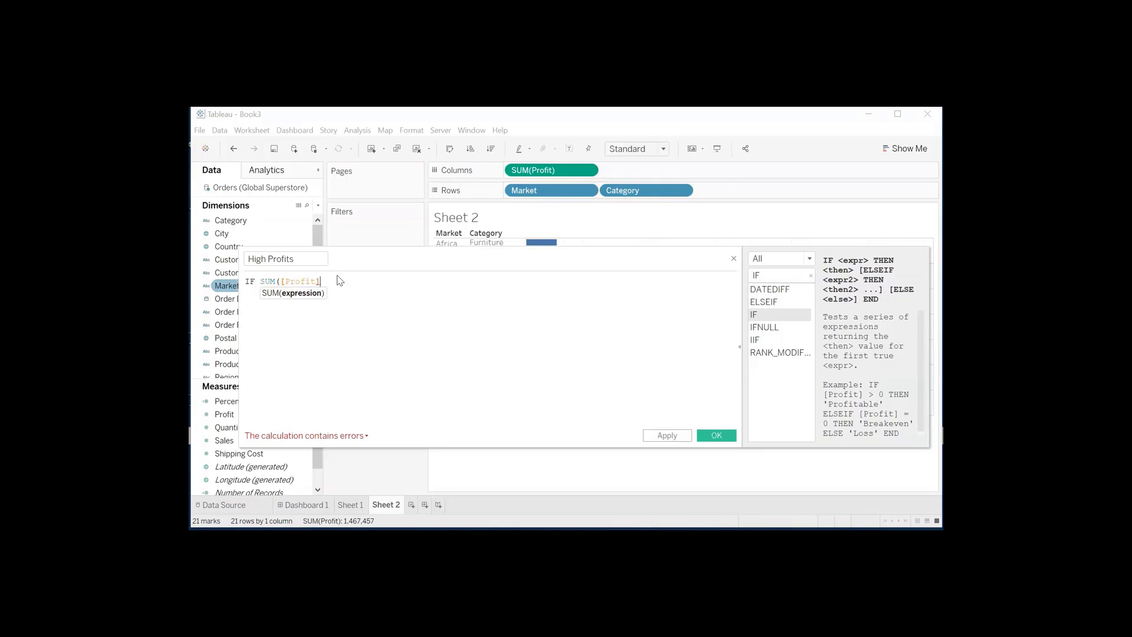
text())
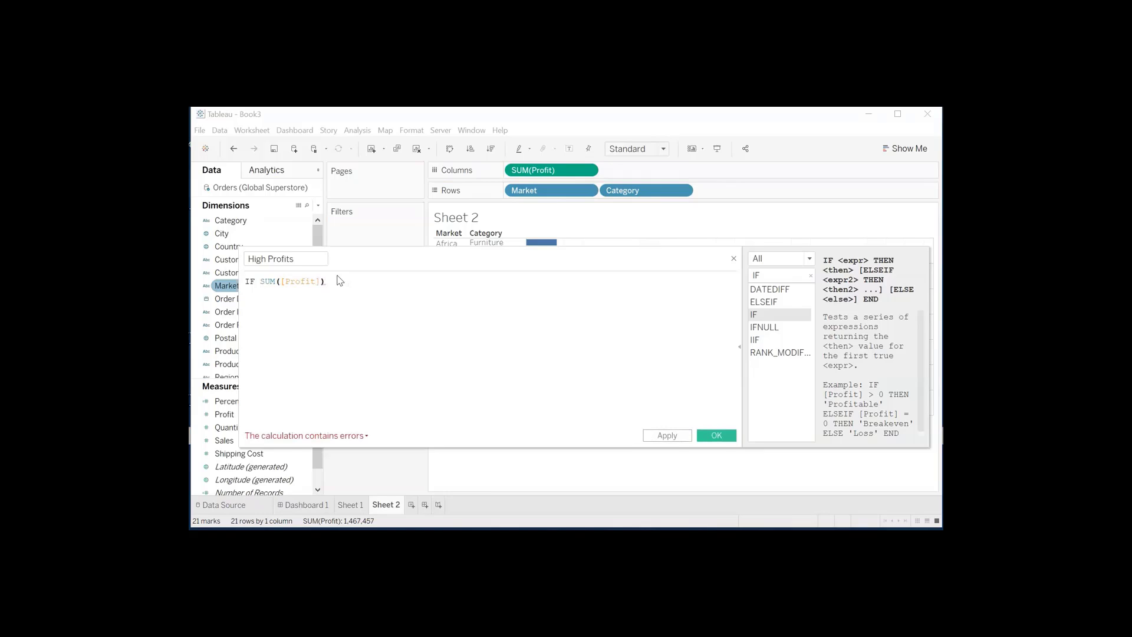
text( > 140000)
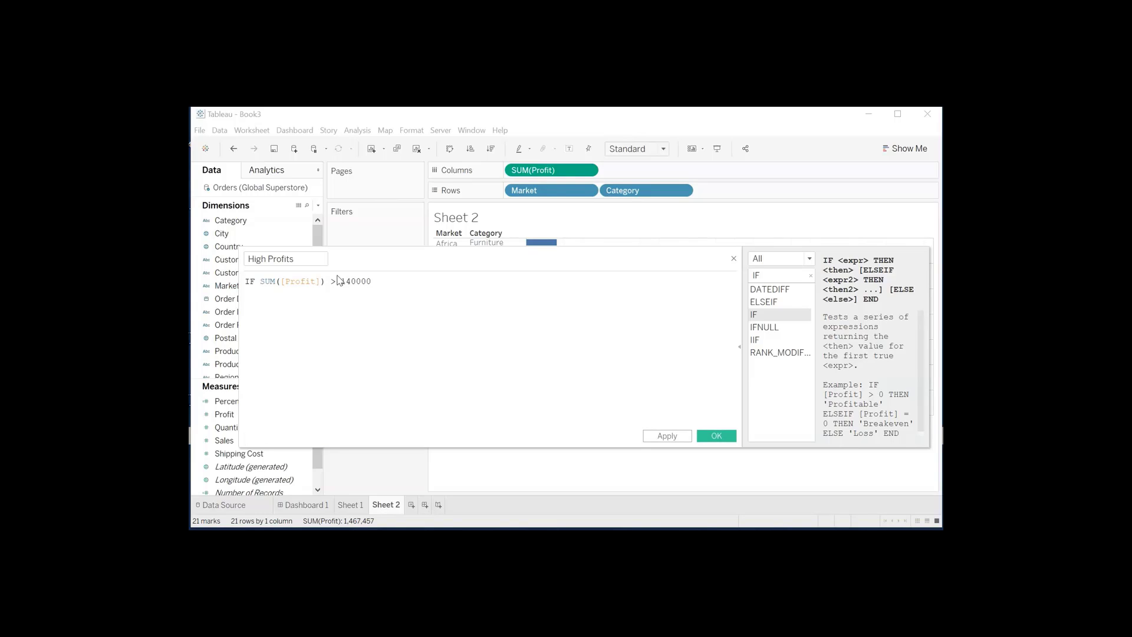
- Add a second formula line that returns the matching label: THEN "High Profits"
key(Return)
text(THEN ")
text(High Profits")
key(Return)
- Complete the formula with the lines ELSE "Low Profits" and END, and save the calculated field
text(ELSE "Low Profits")
key(Return)
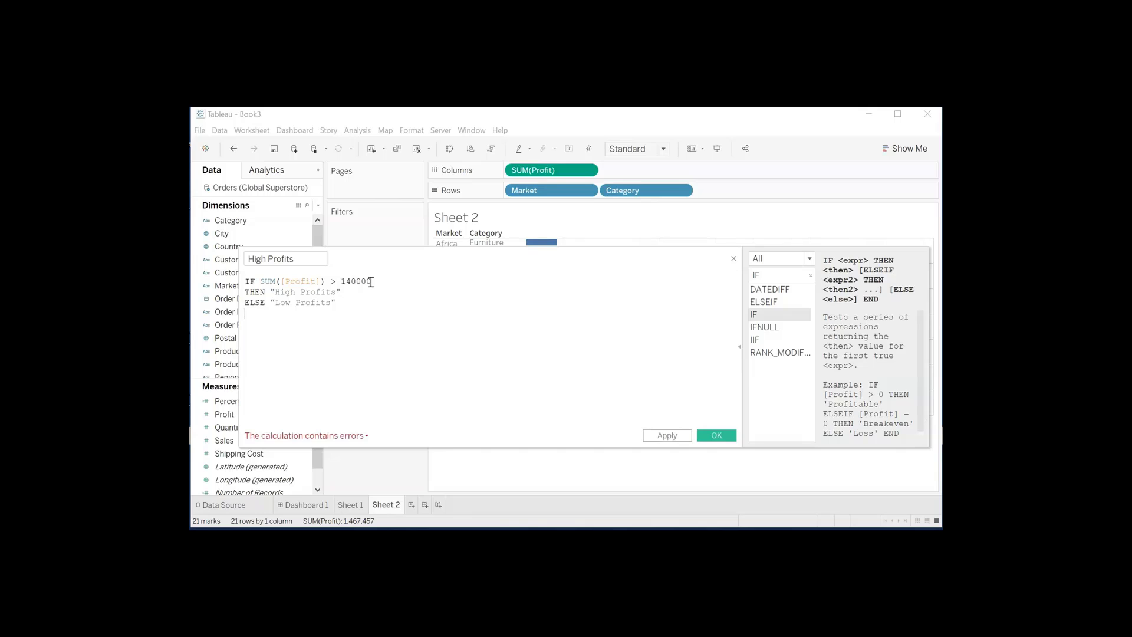
text(END)
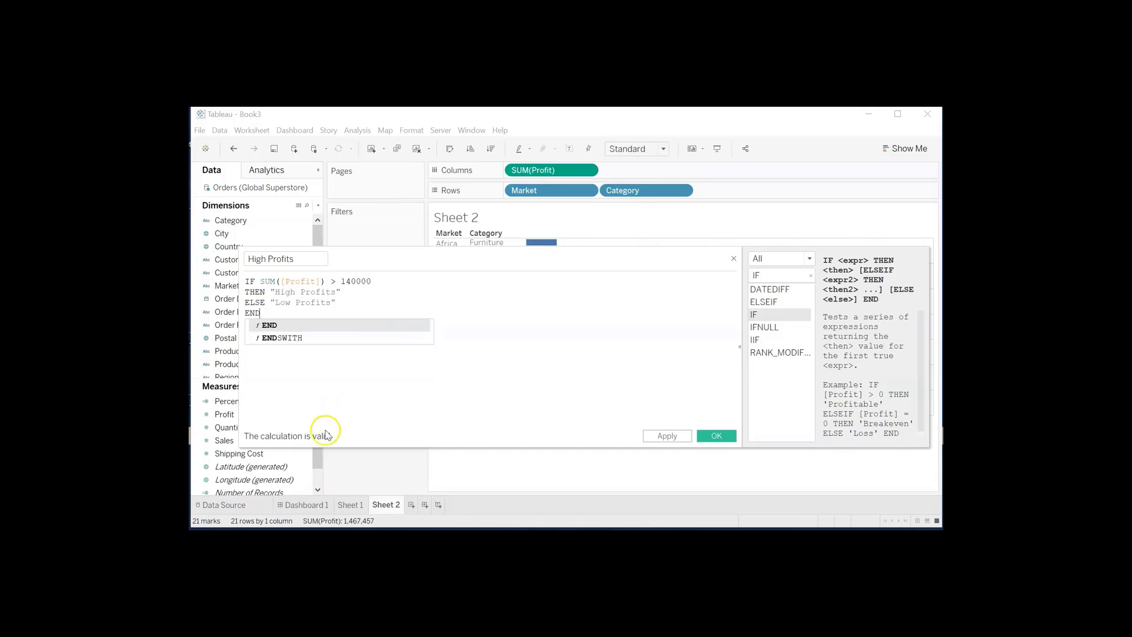
click(319, 401)
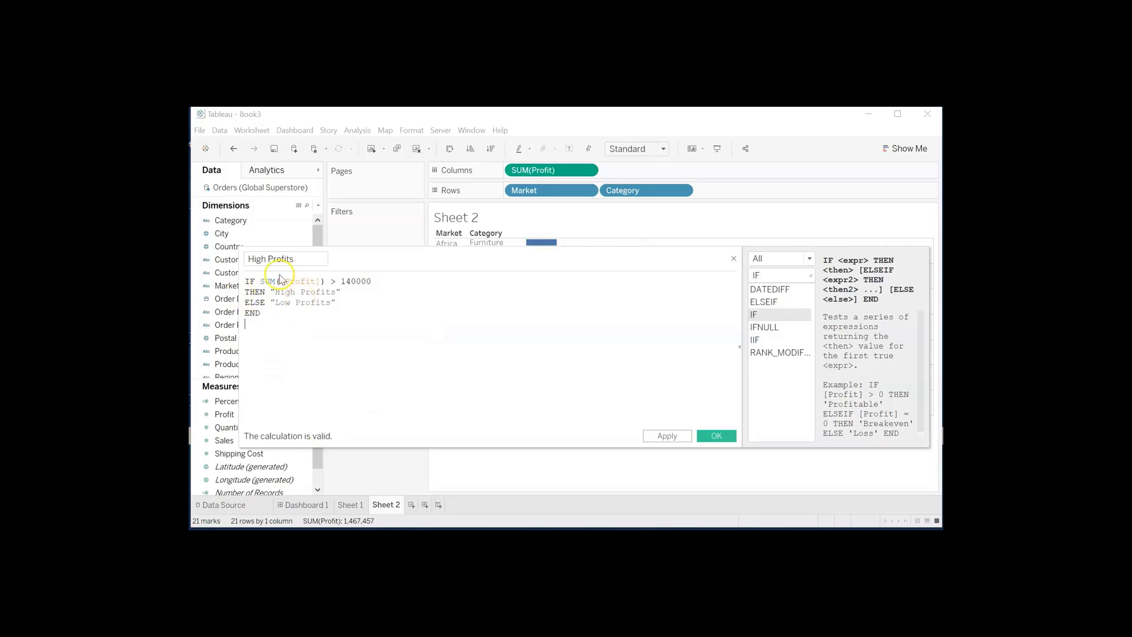
click(353, 283)
click(242, 324)
click(716, 436)
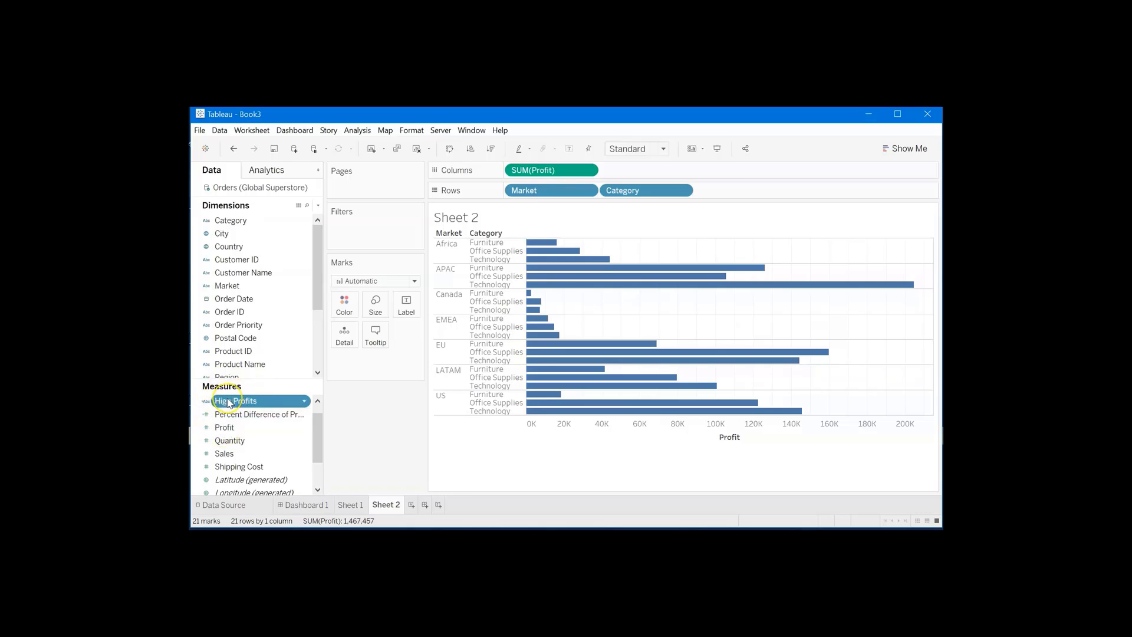
- Color the bars by the High Profits field and reorder the color legend so Low Profits comes before High Profits
drag(228, 404, 349, 311)
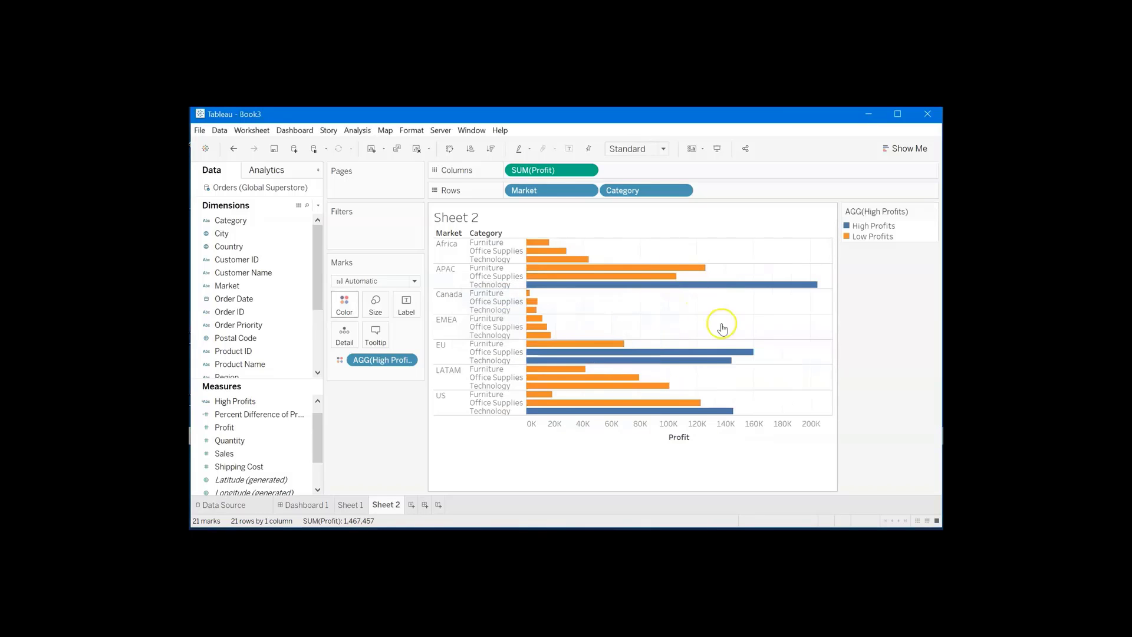
mouse_move(730, 413)
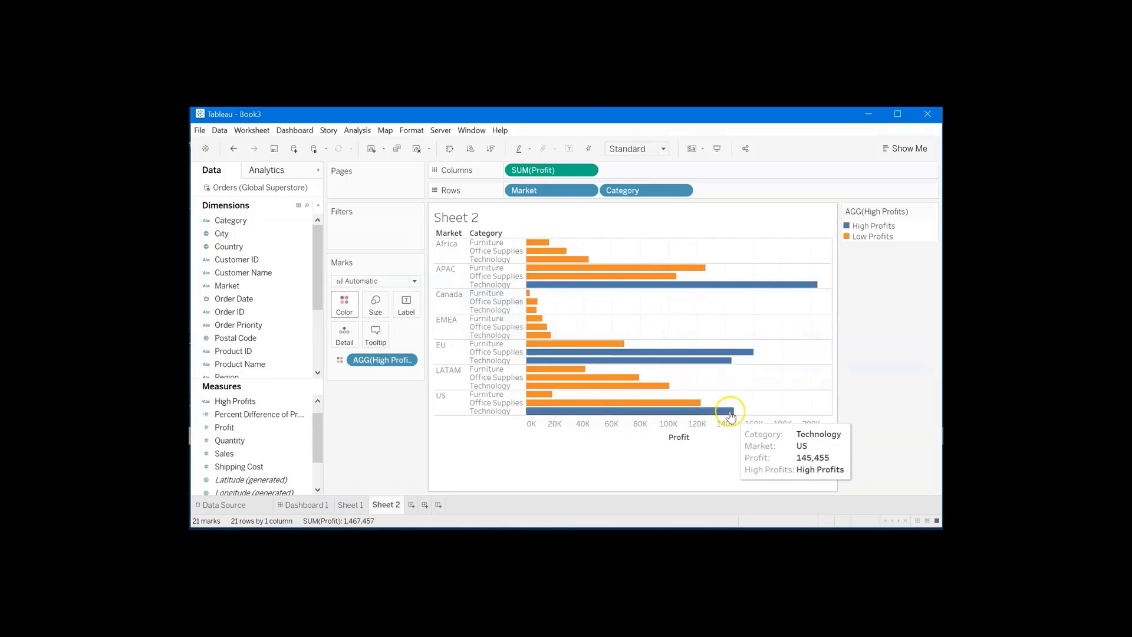
click(849, 240)
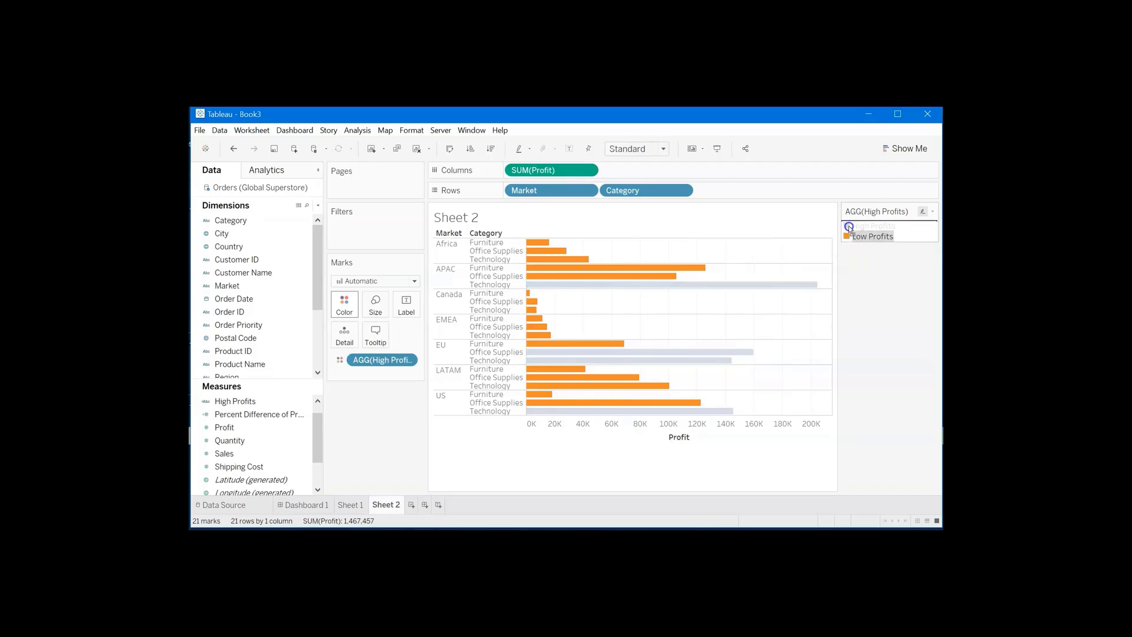
drag(850, 229, 849, 227)
click(798, 318)
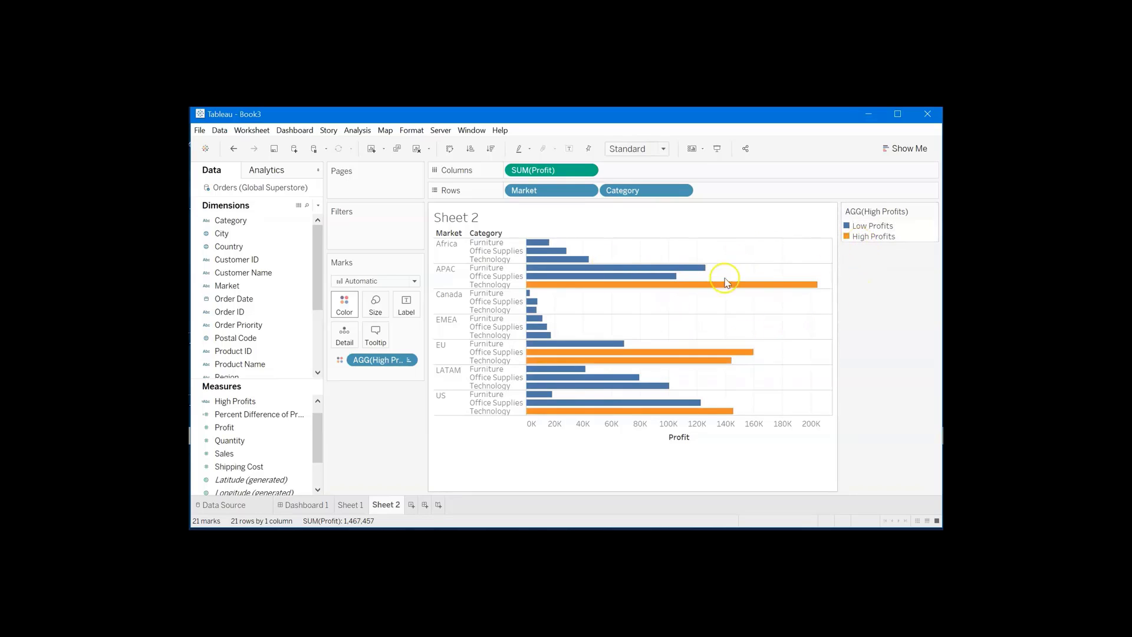
mouse_move(762, 287)
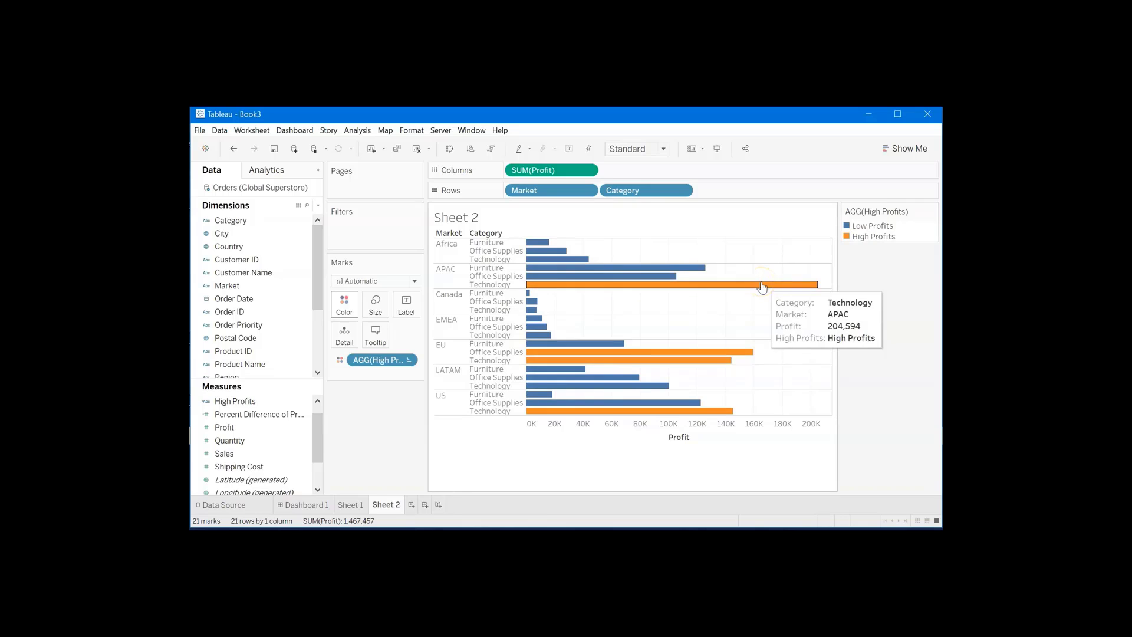
mouse_move(598, 282)
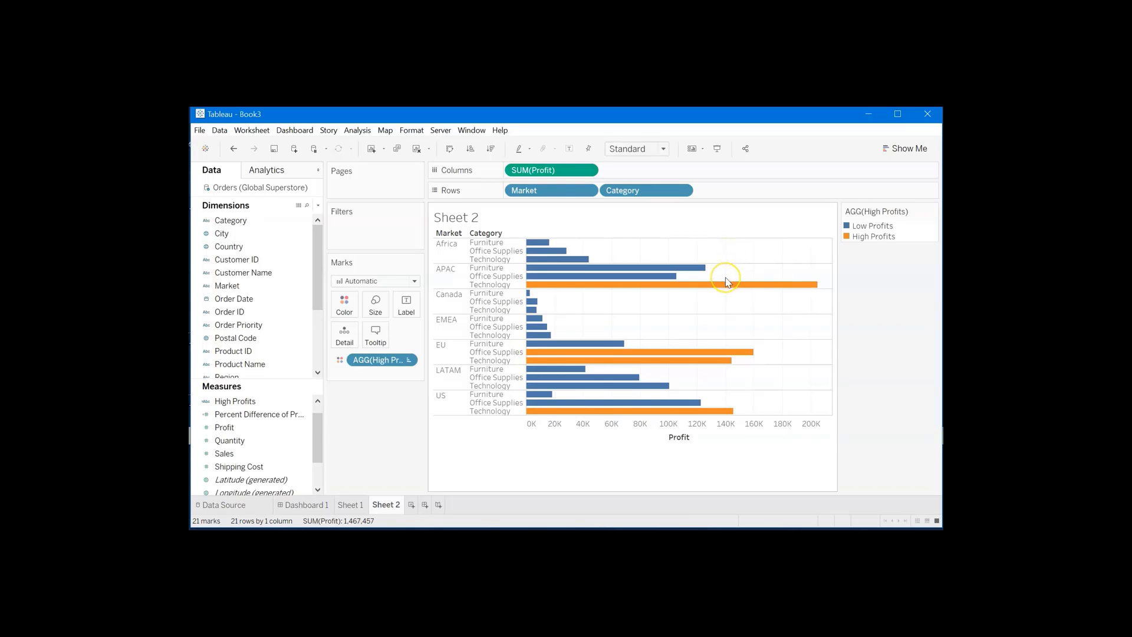
- Add a custom reference line showing average Profit across the entire table
click(260, 173)
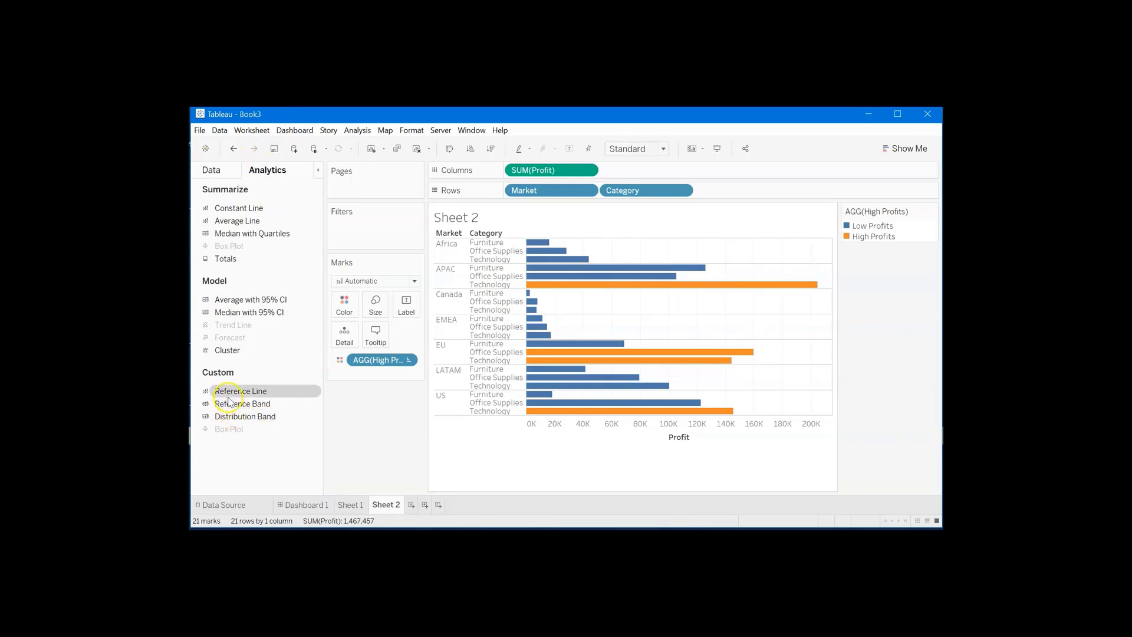
click(231, 393)
drag(231, 393, 535, 250)
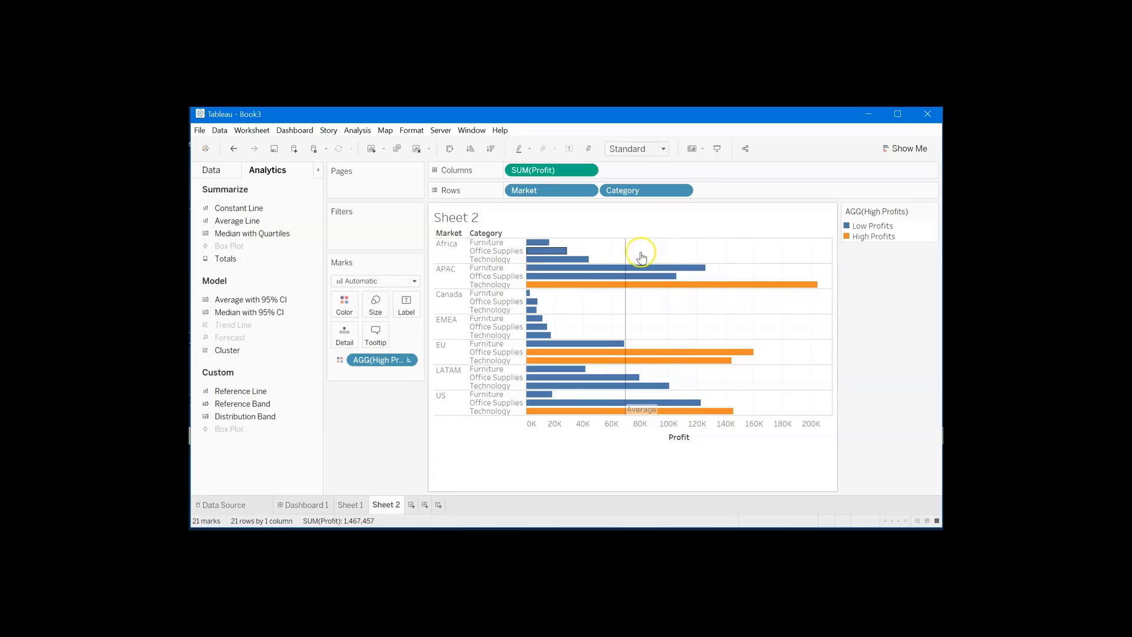
- Base the Profit reference line's value on a new parameter named Profit Cutoff with a current value of 140000
drag(576, 171, 483, 173)
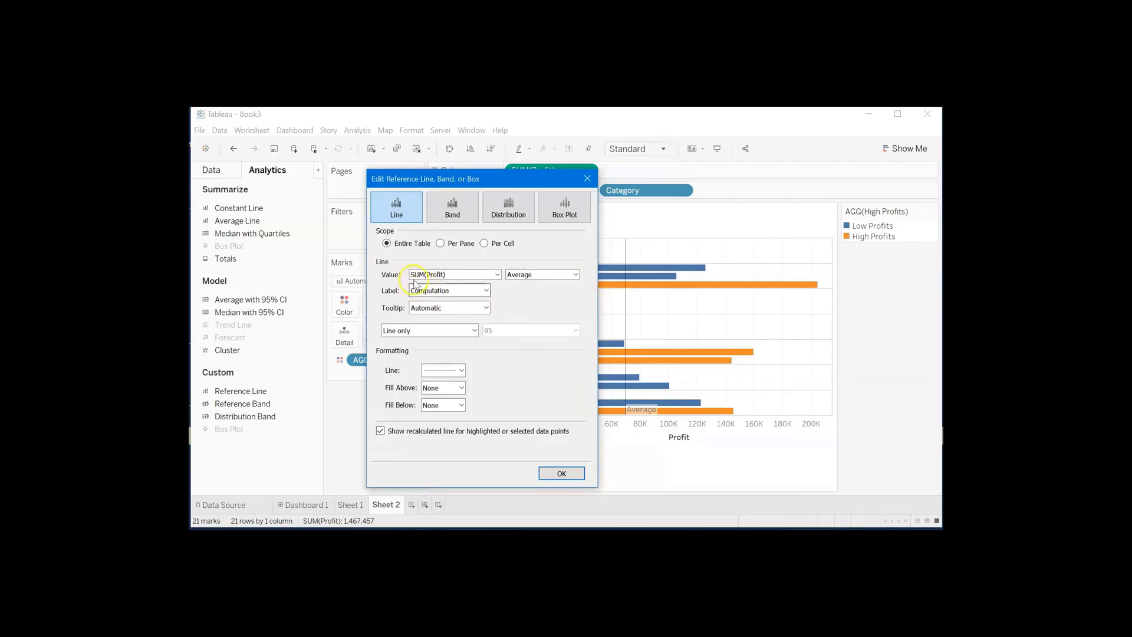
click(497, 274)
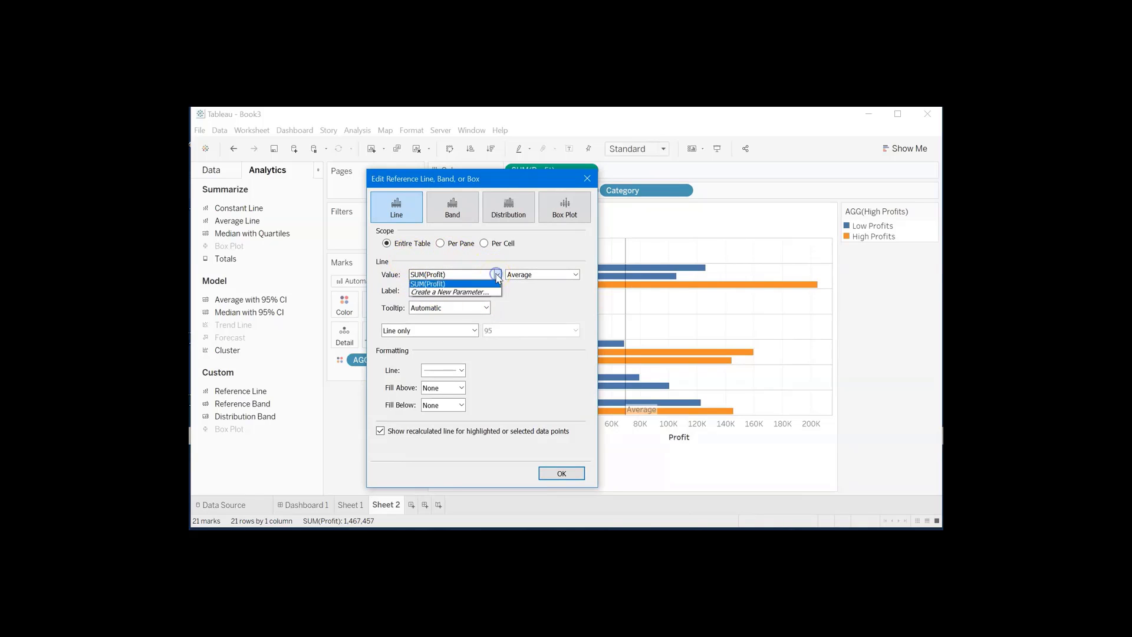
click(459, 293)
click(496, 275)
click(456, 284)
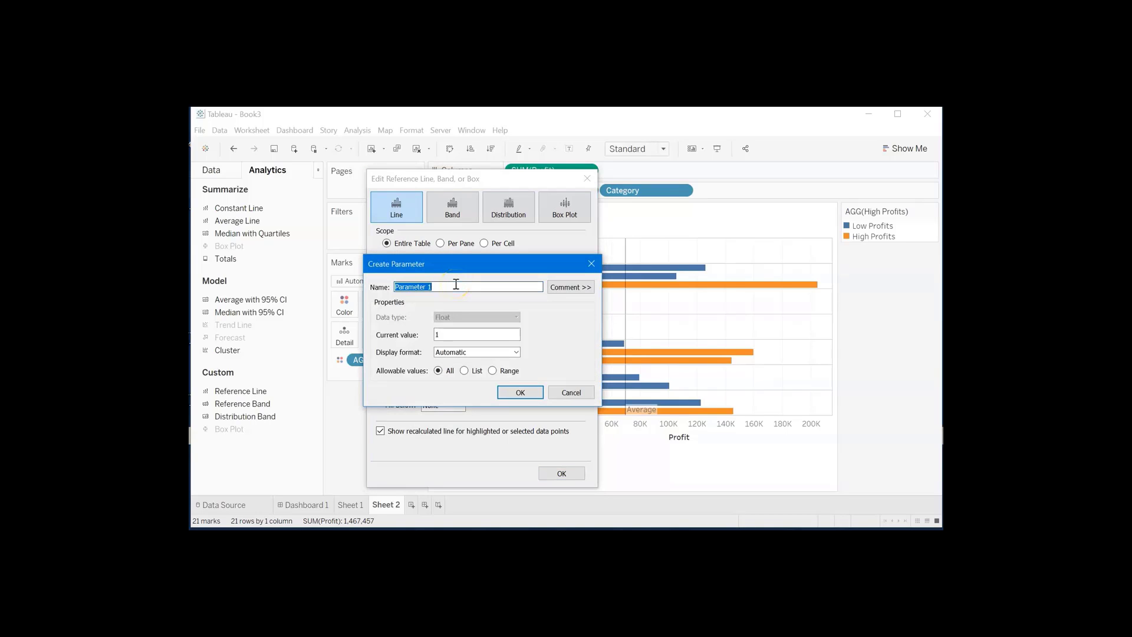
text(Profit Cutoff)
click(456, 332)
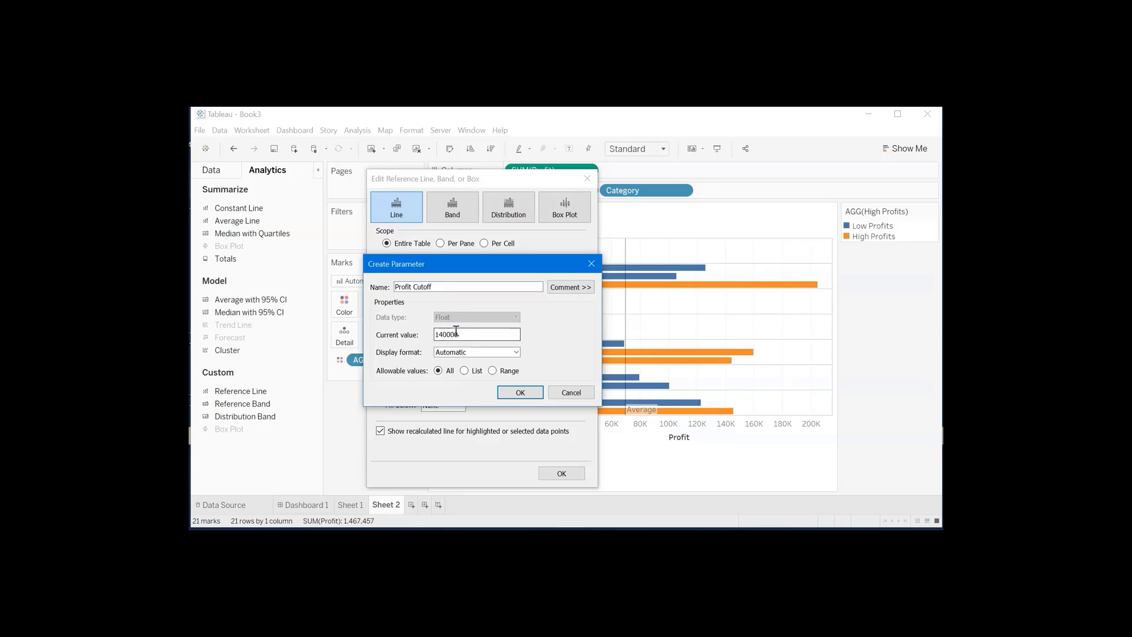
click(512, 392)
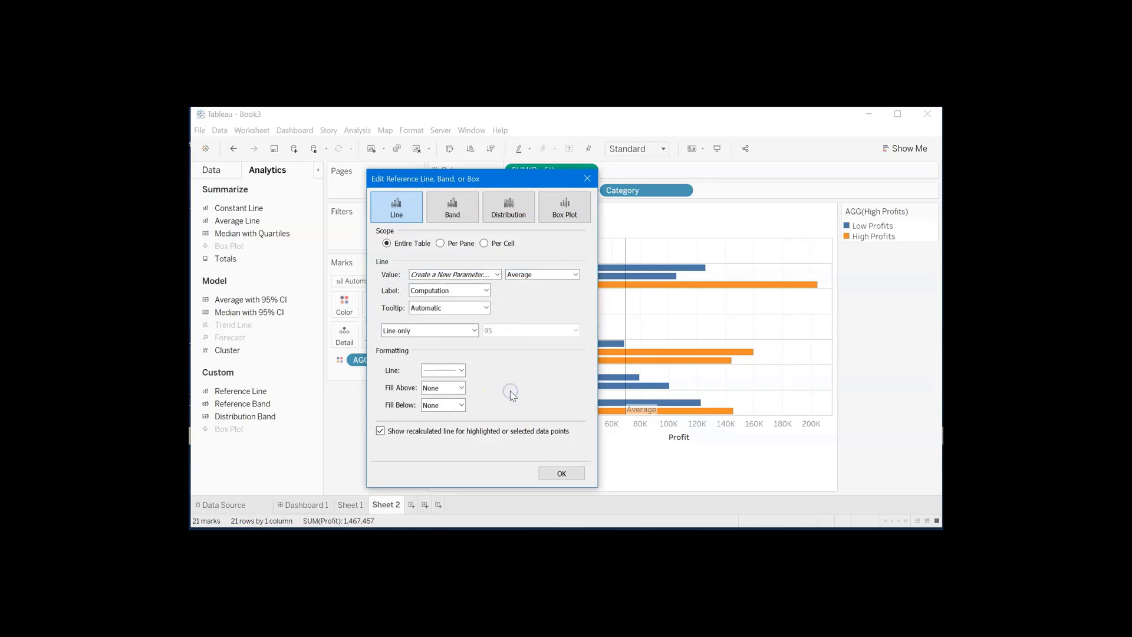
click(558, 476)
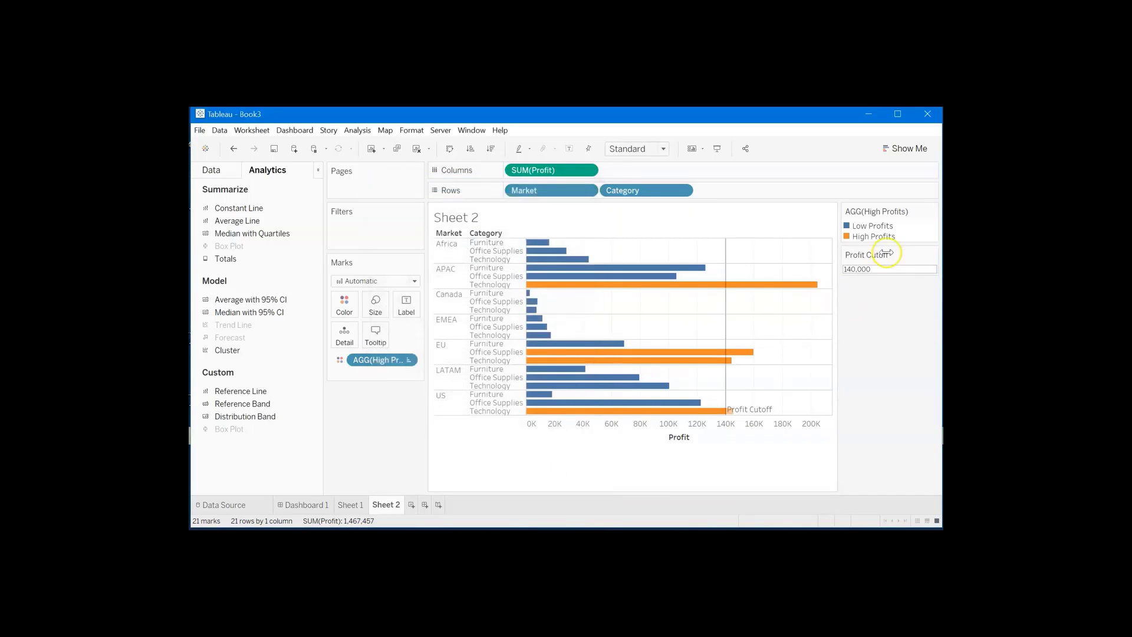
- Test the reference line by setting the Profit Cutoff parameter to 150,000 and to 120,000, checking its position against the bars
click(851, 266)
key(Return)
click(855, 270)
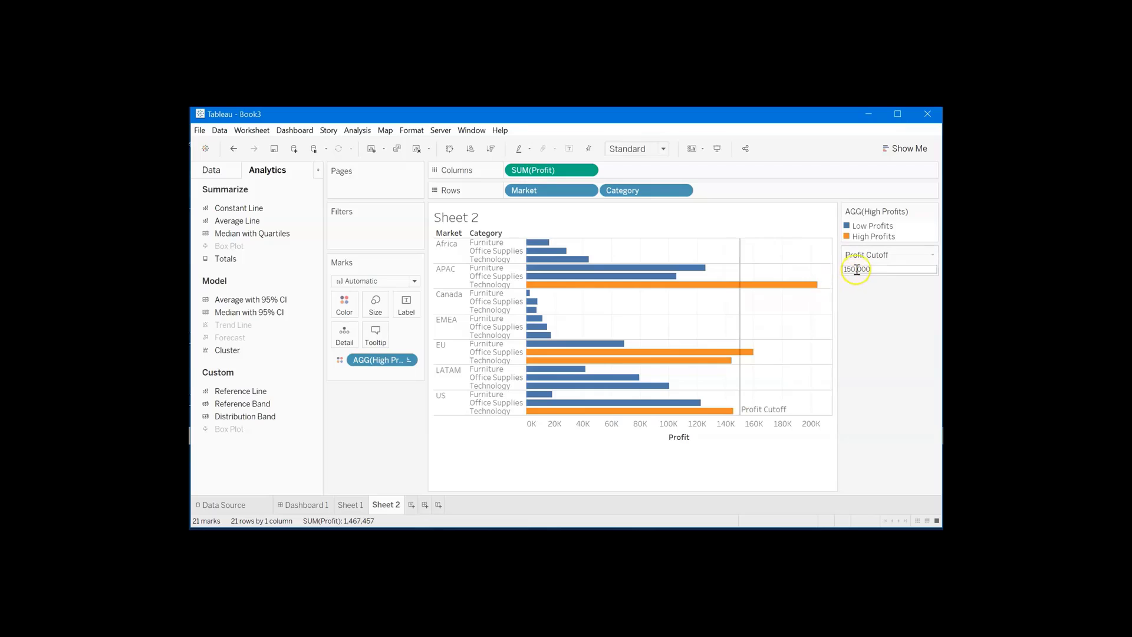
double_click(852, 270)
key(BackSpace)
text(2)
key(Return)
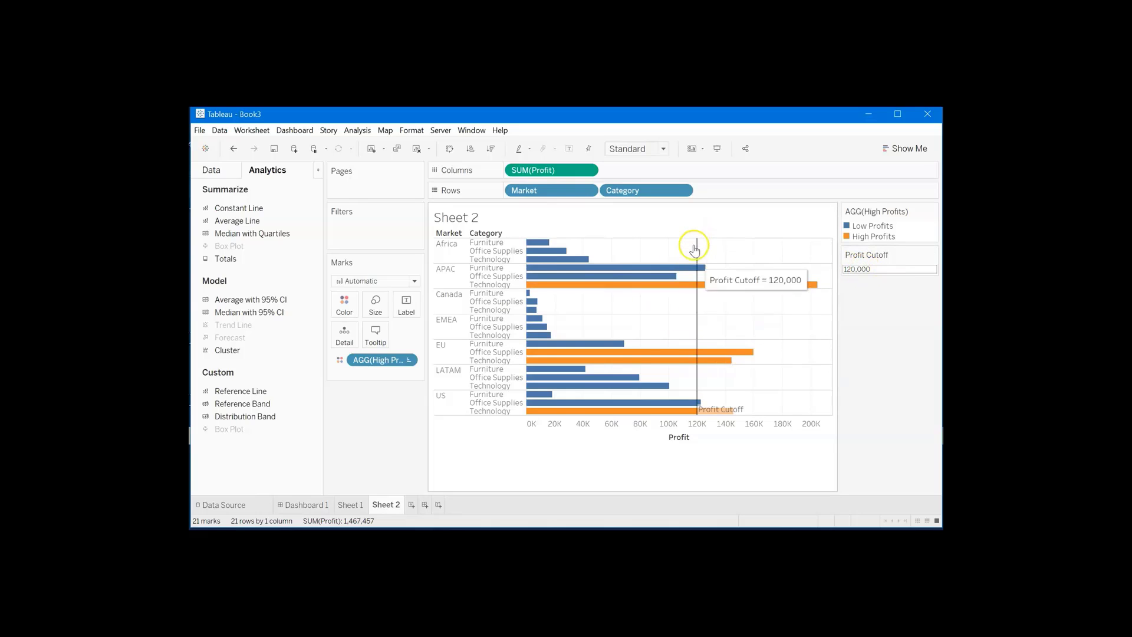
mouse_move(696, 255)
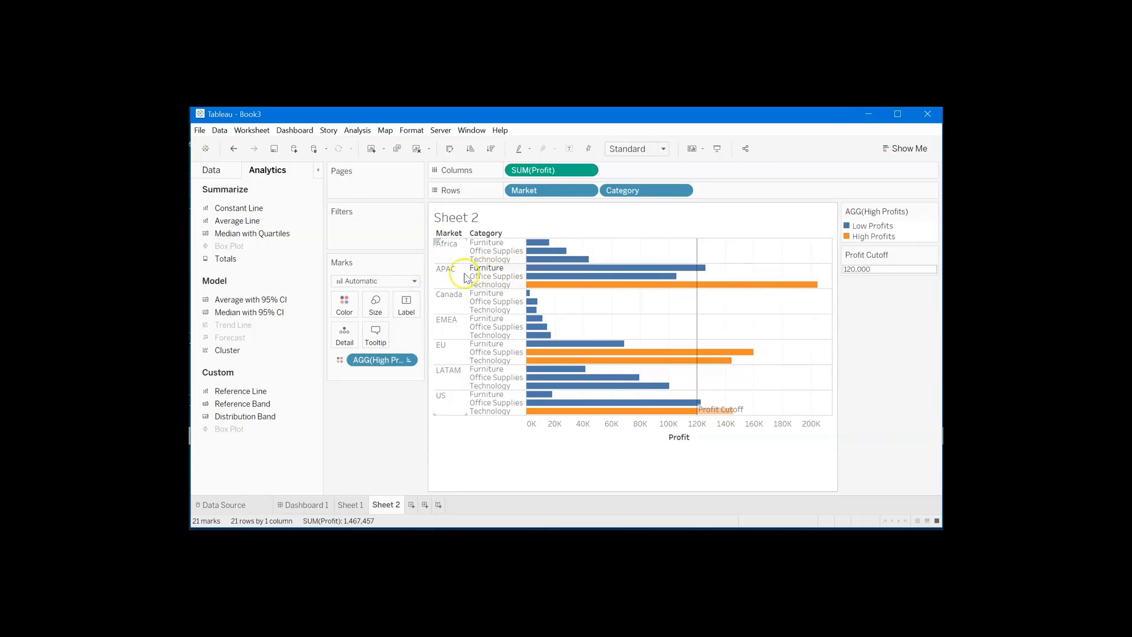
mouse_move(602, 269)
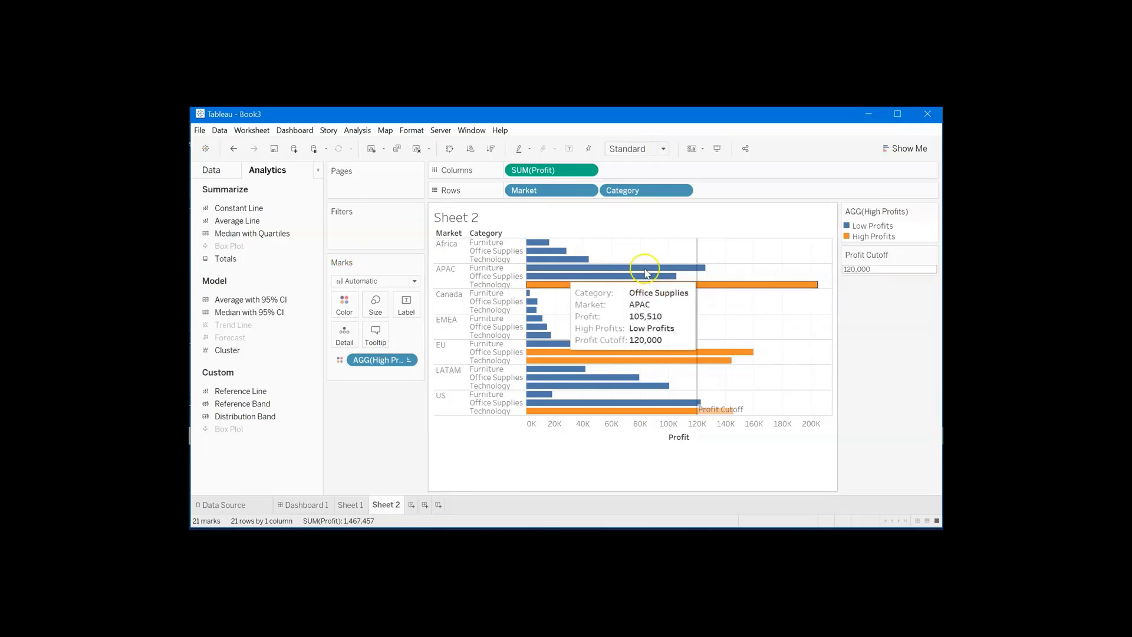
- Edit the High Profits calculated field so SUM([Profit]) is compared with the [Profit Cutoff] parameter instead of 140000, and save it
click(212, 171)
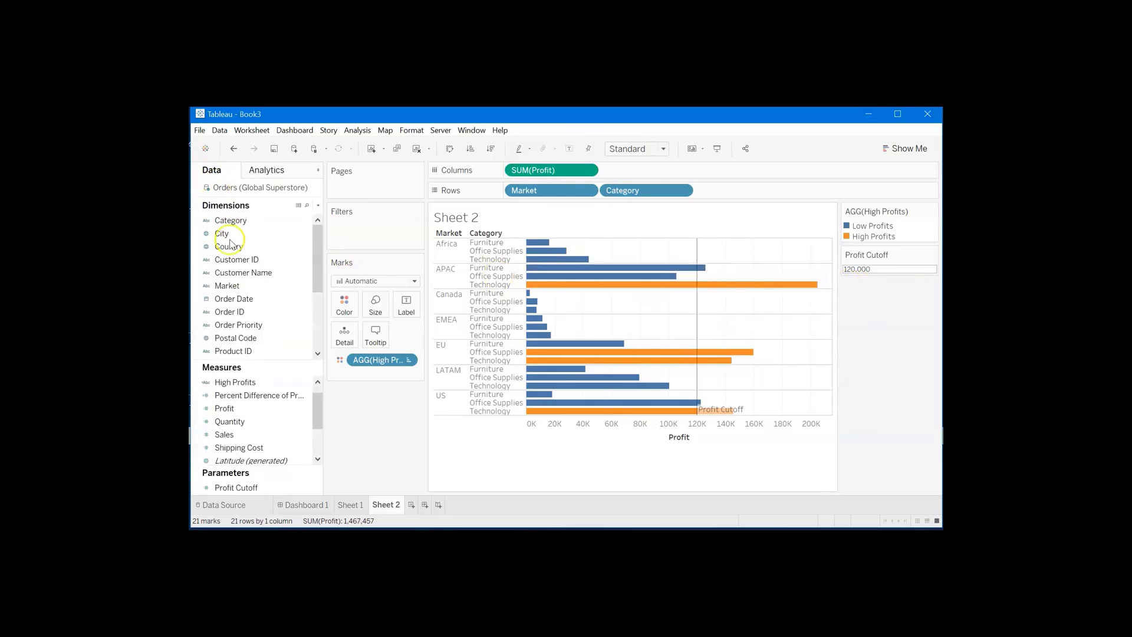
scroll(243, 411, down, 2)
click(244, 409)
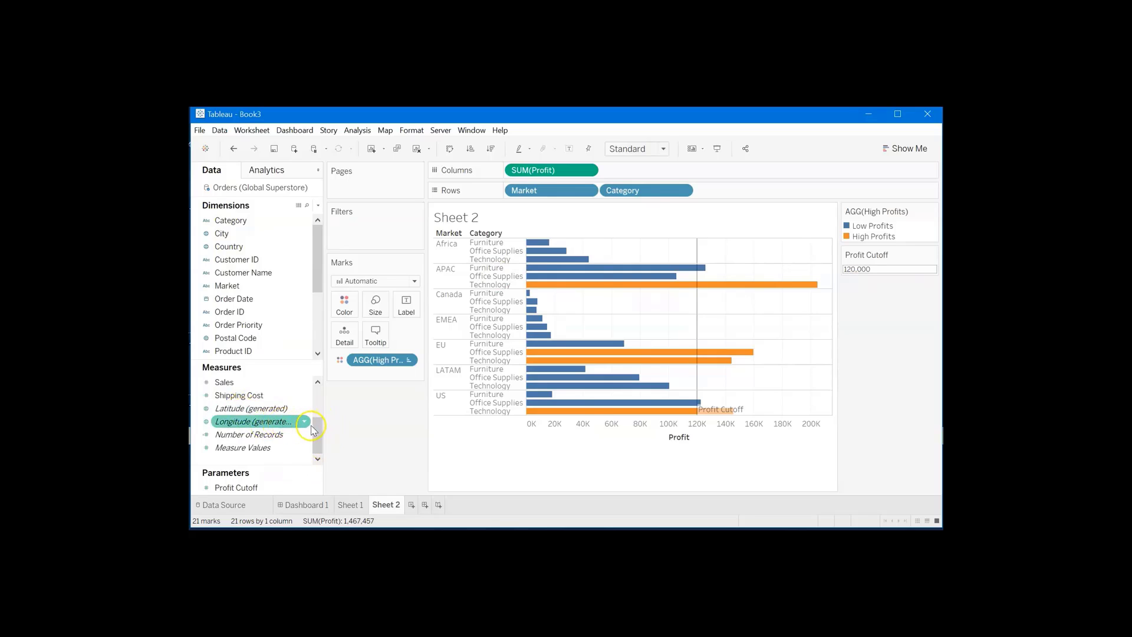
drag(317, 432, 319, 408)
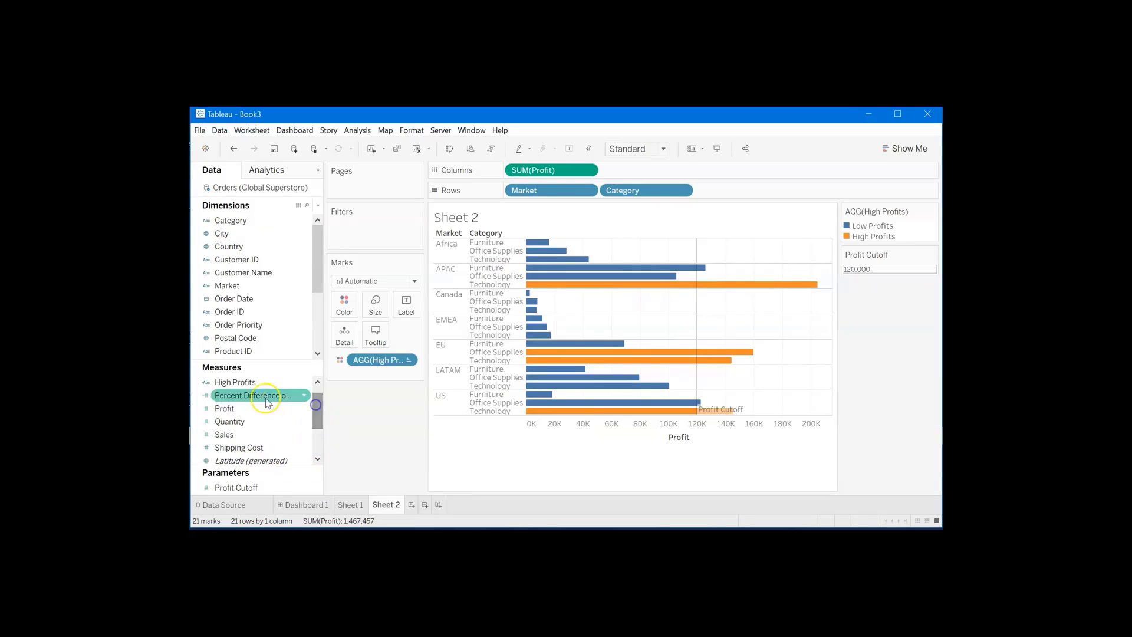
click(252, 383)
right_click(254, 388)
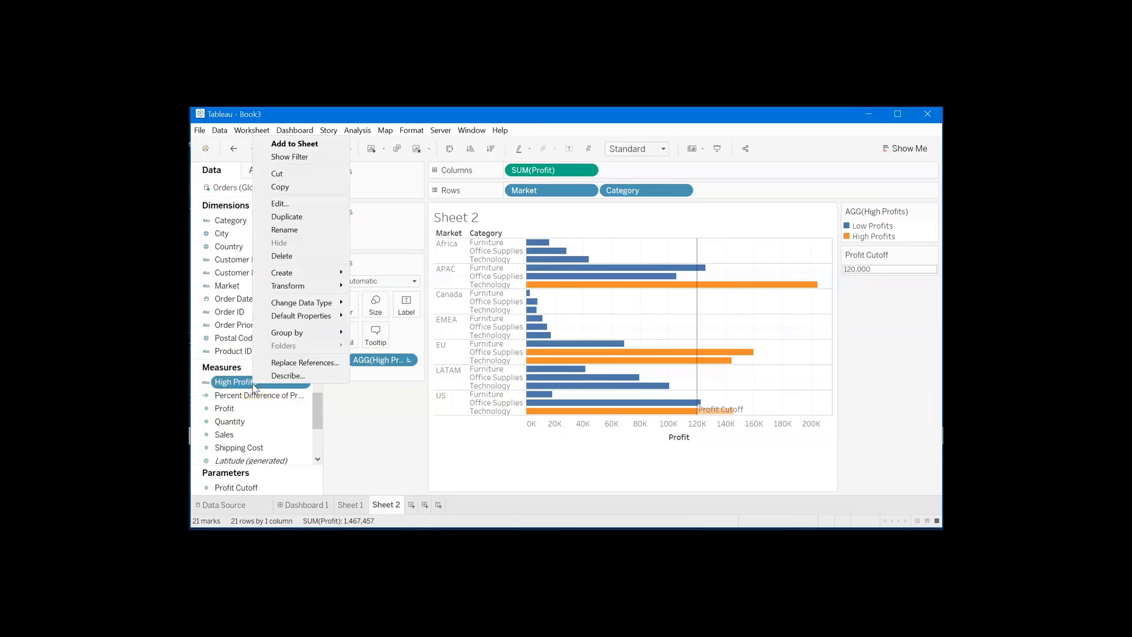
click(291, 203)
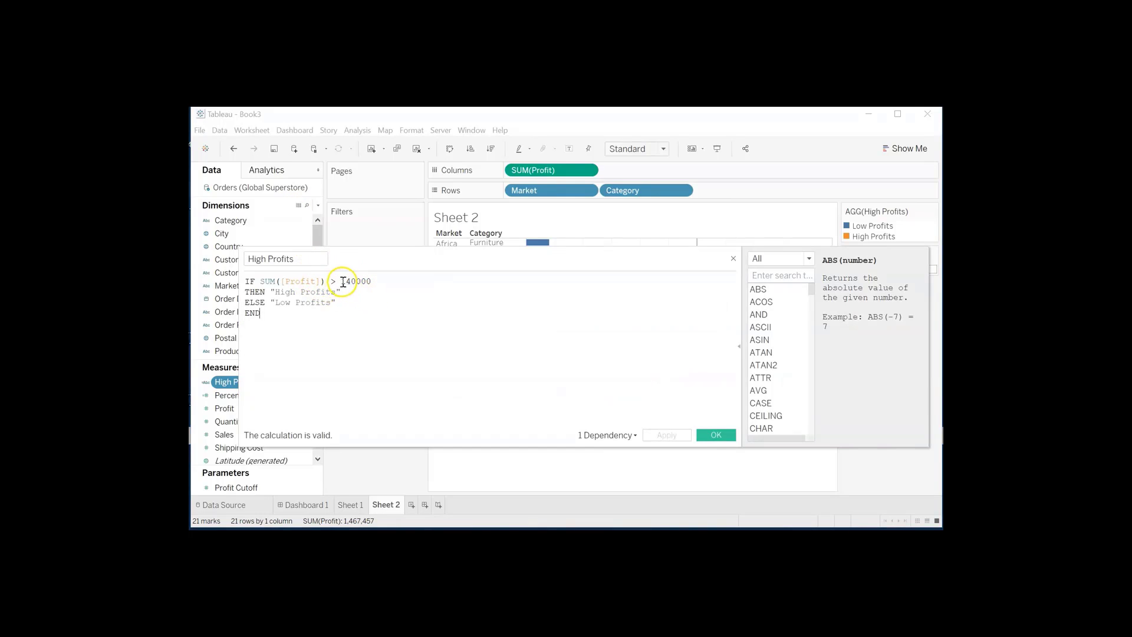
drag(341, 281, 399, 282)
key(BackSpace)
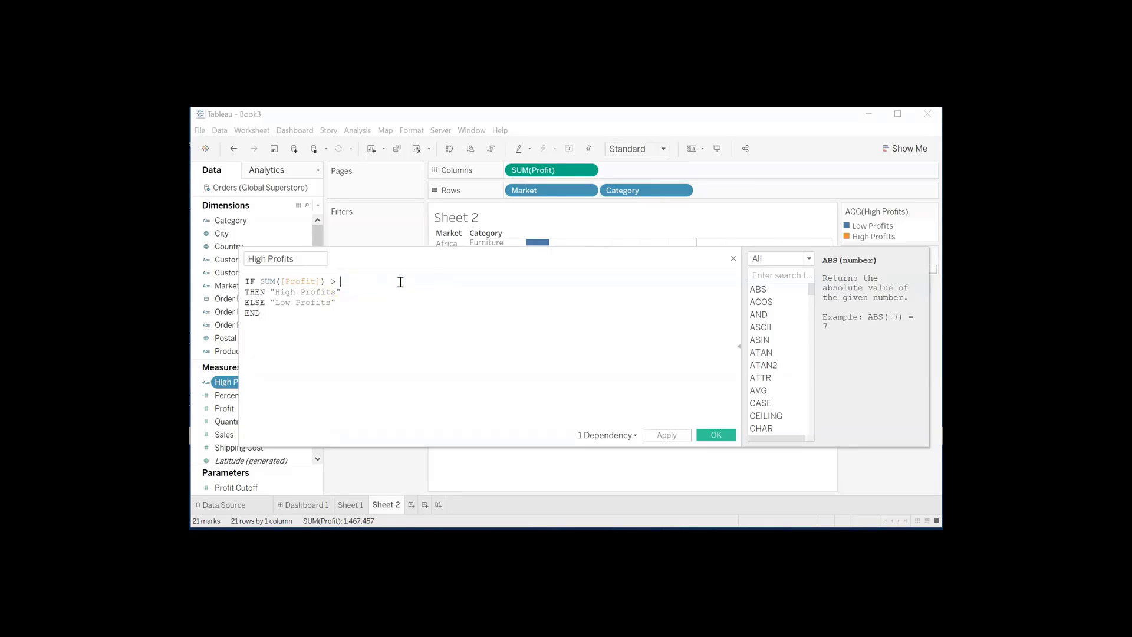
click(230, 490)
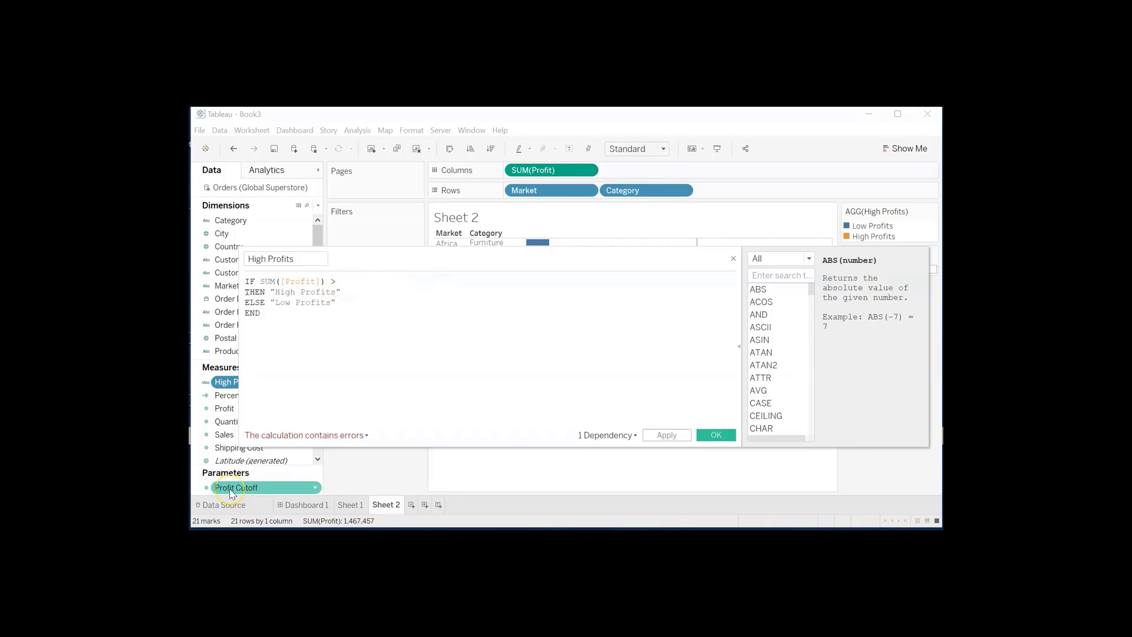
drag(231, 494, 352, 280)
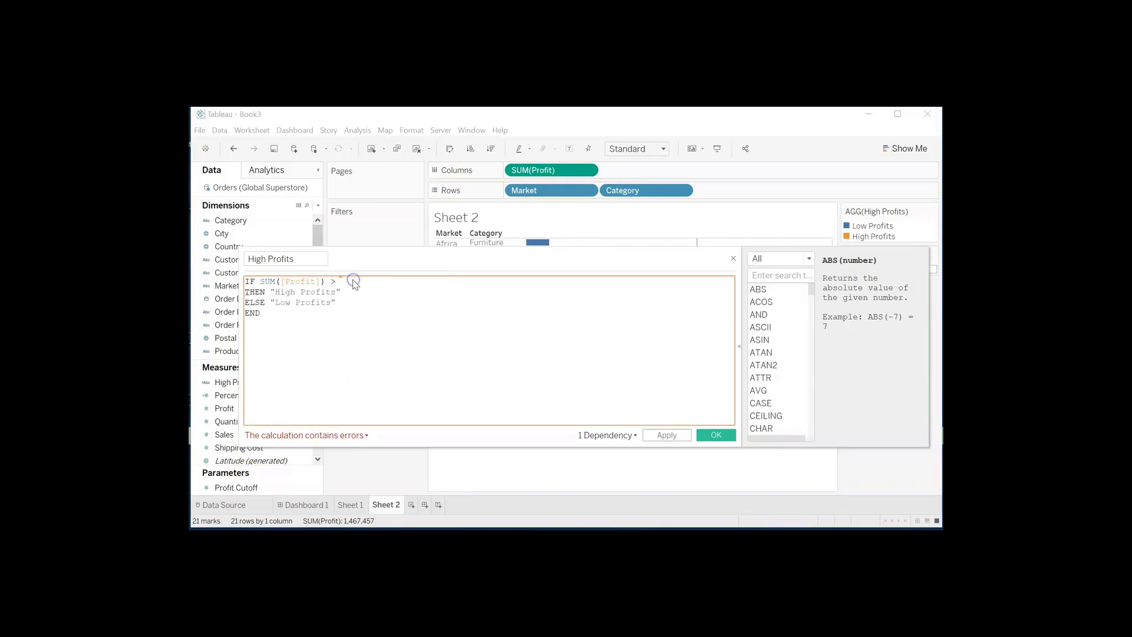
click(665, 439)
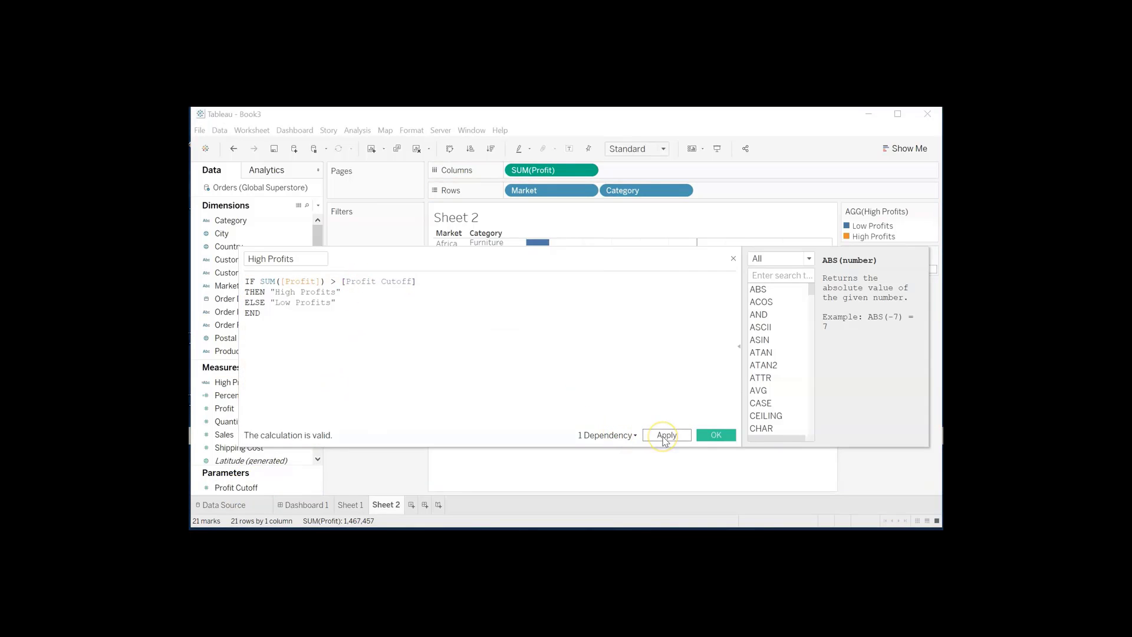
click(709, 438)
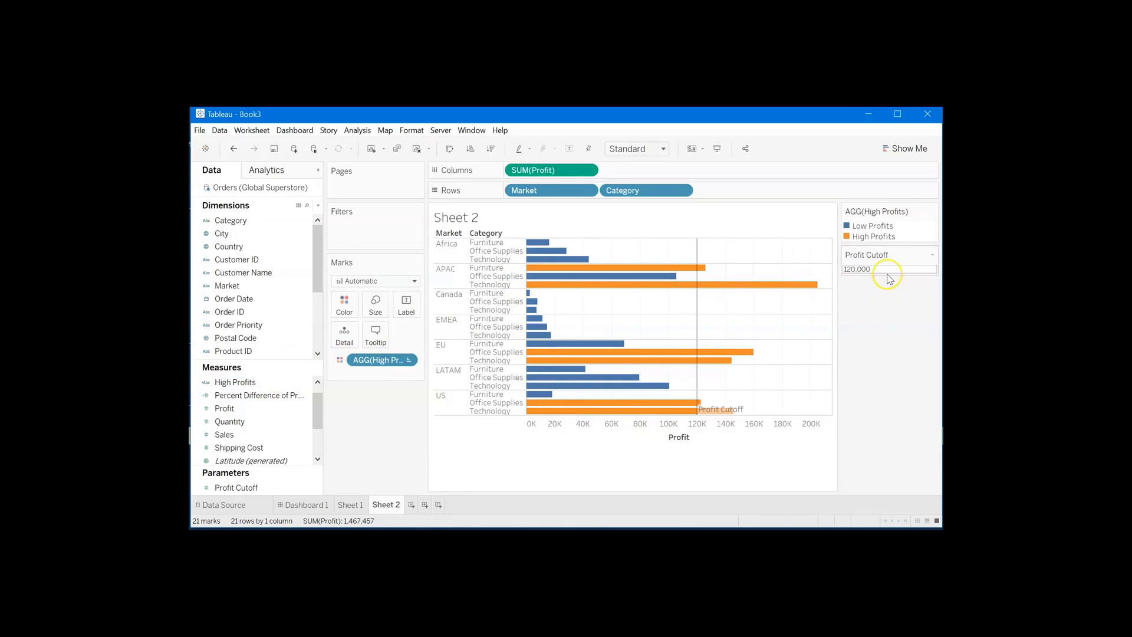
- Set the Profit Cutoff parameter to 150,000 and check the bar colors against the reference line
mouse_move(699, 273)
key(Return)
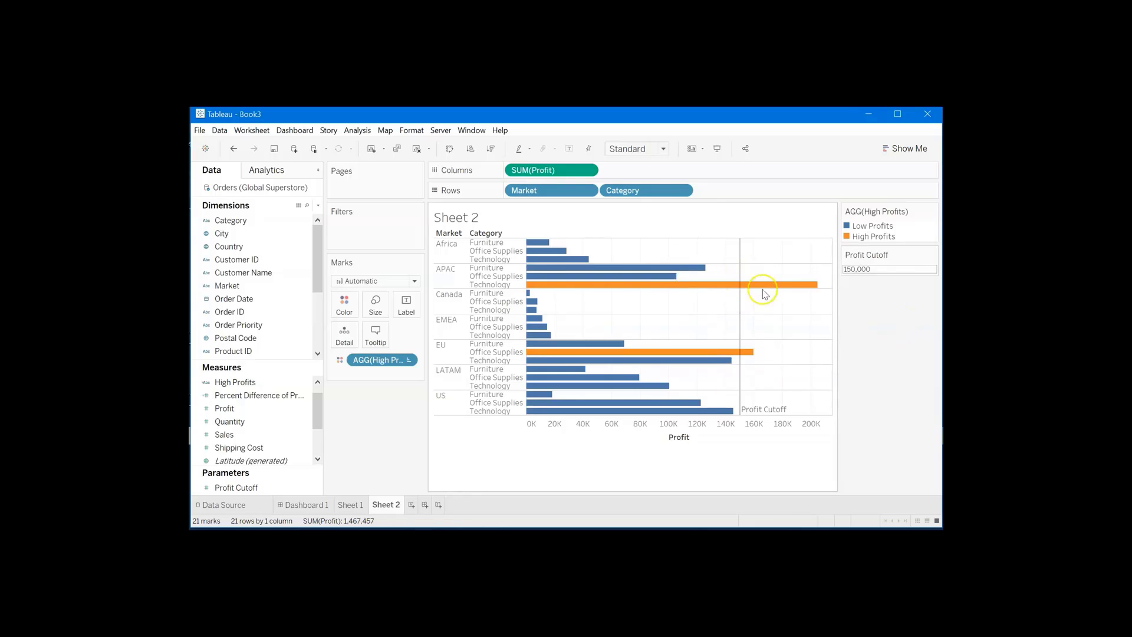
mouse_move(746, 287)
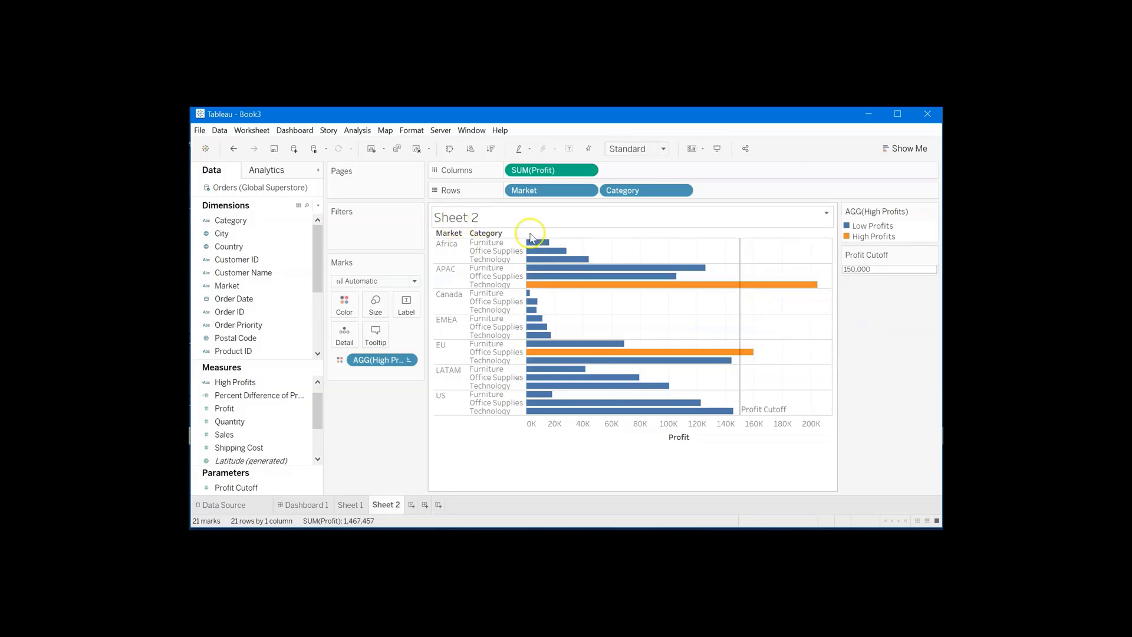